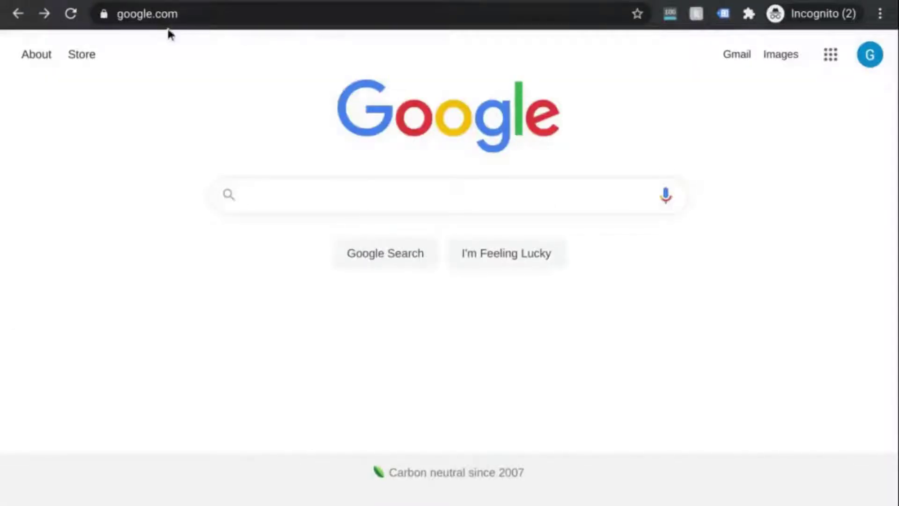
# - Go to the Google Analytics site at analytics.google.com
pyautogui.click(126, 14)
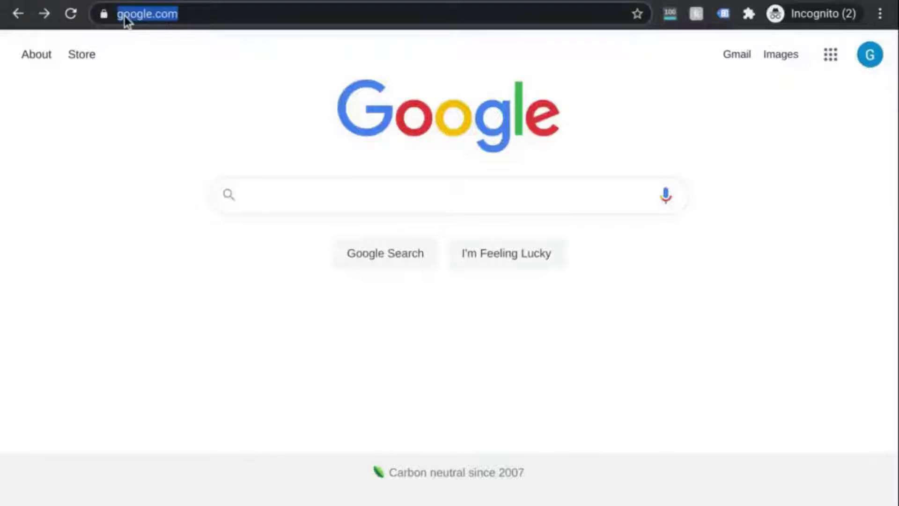
pyautogui.write('ana')
pyautogui.press('Return')
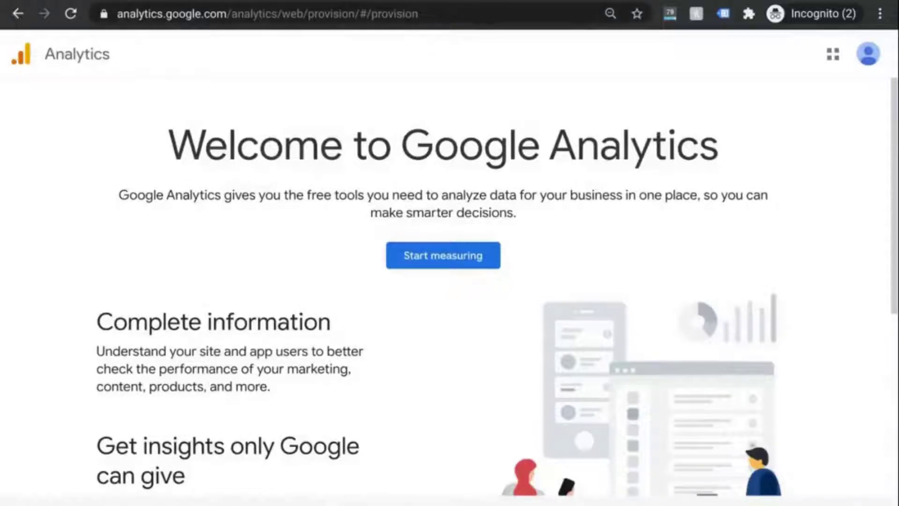
pyautogui.scroll(-3, 287, 176)
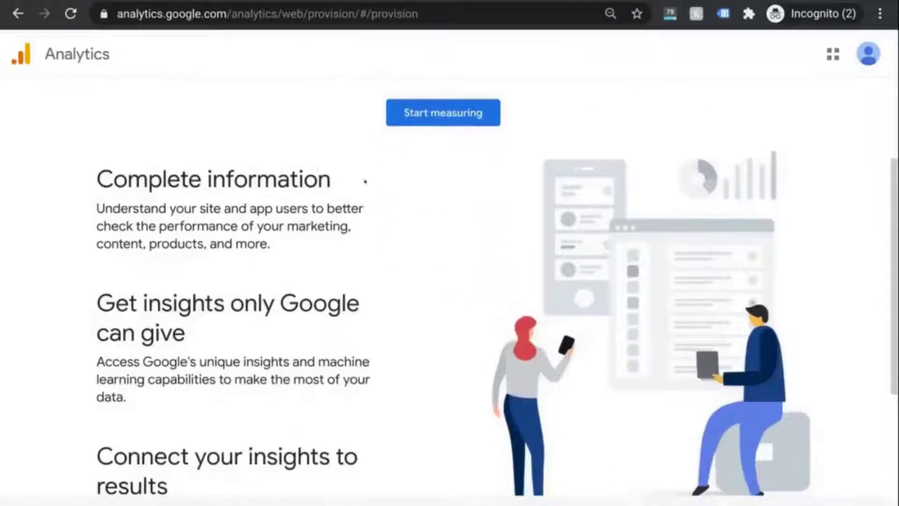
pyautogui.scroll(-4, 366, 183)
pyautogui.scroll(10, 367, 185)
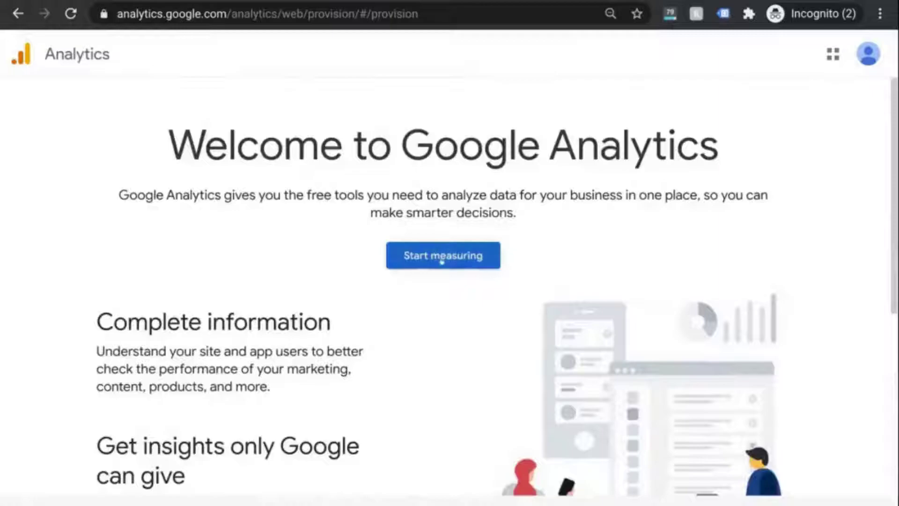
# - Start measuring, then begin a new account from the Admin area
pyautogui.click(442, 262)
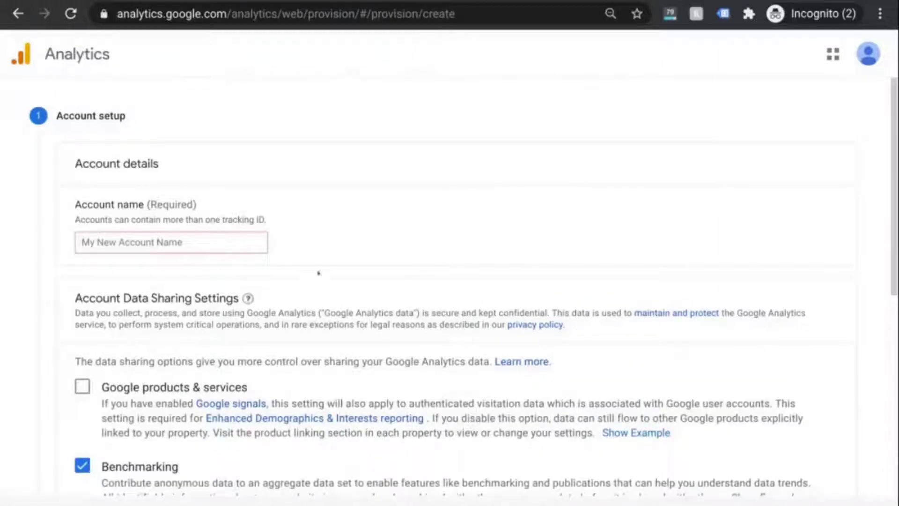
pyautogui.scroll(-1, 317, 274)
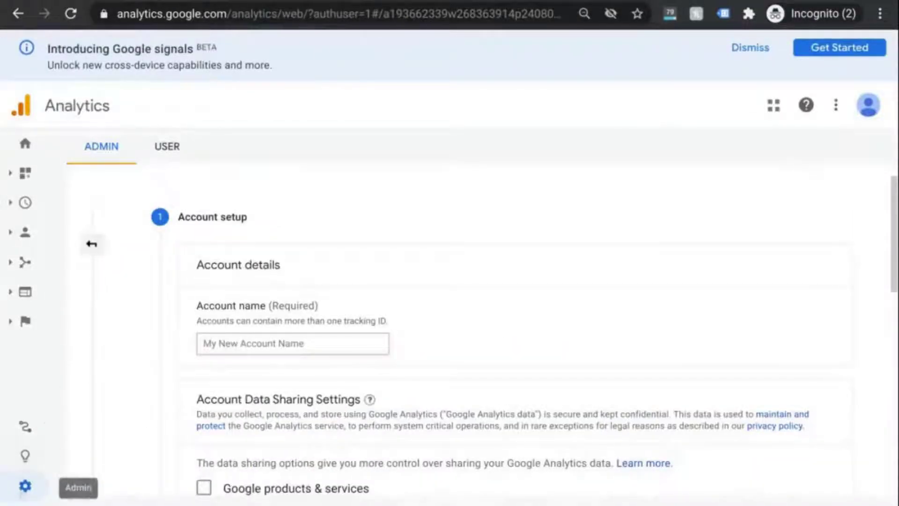
pyautogui.click(26, 485)
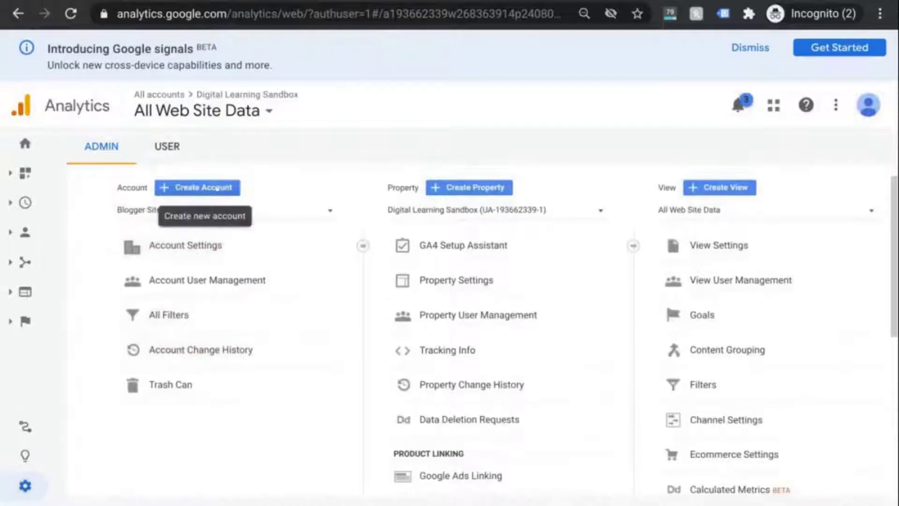
pyautogui.click(220, 189)
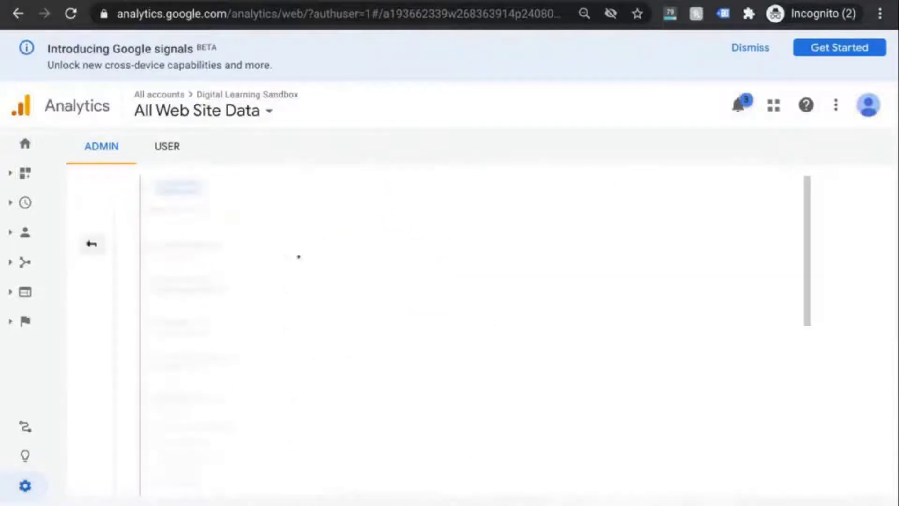
pyautogui.scroll(-2, 532, 261)
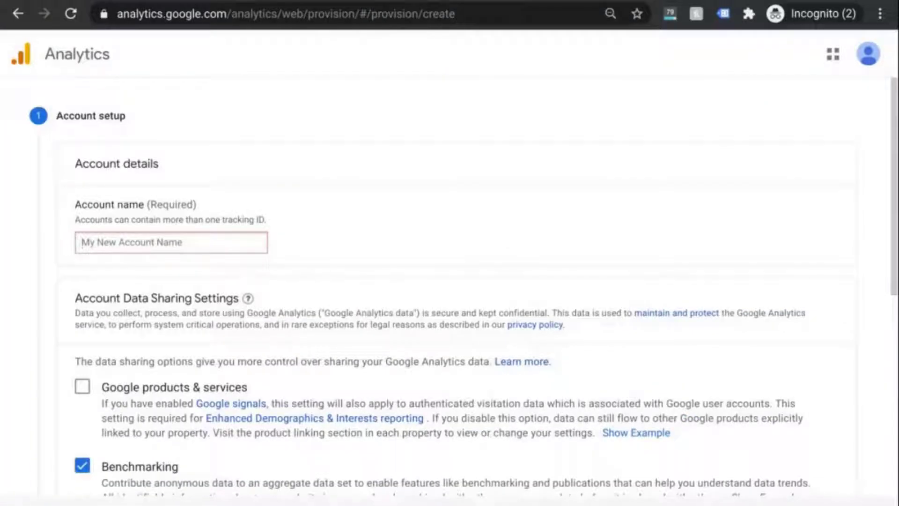
# - Name the account 'Digital Learning Sandbox' and enable data sharing with Google products & services
pyautogui.write('Digital L')
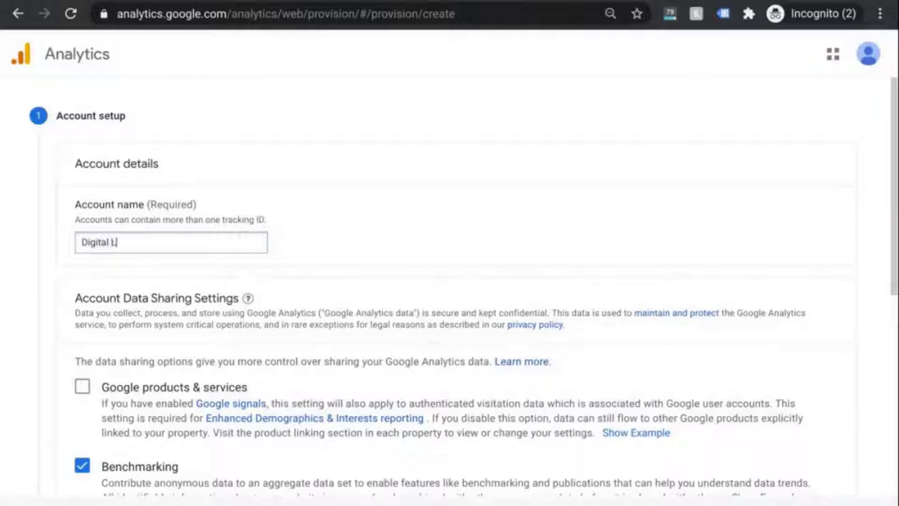
pyautogui.write('earning Sandbox')
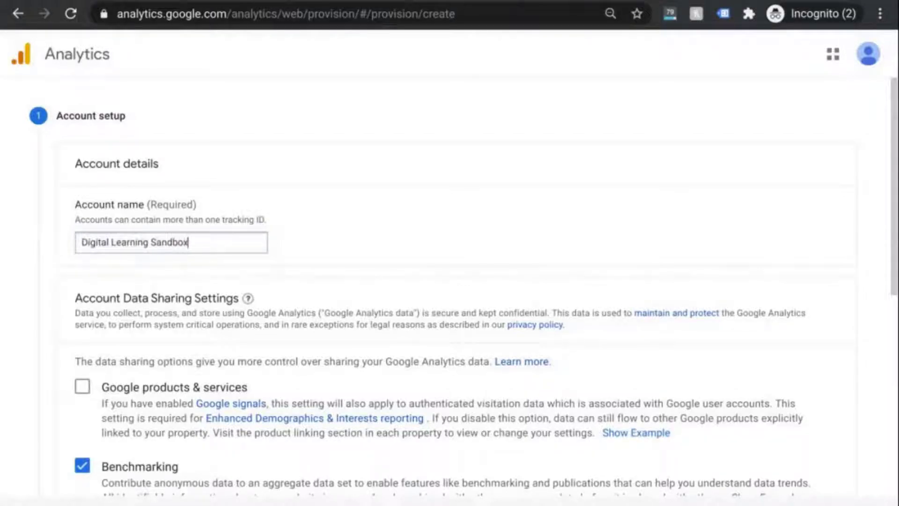
pyautogui.scroll(-2, 464, 287)
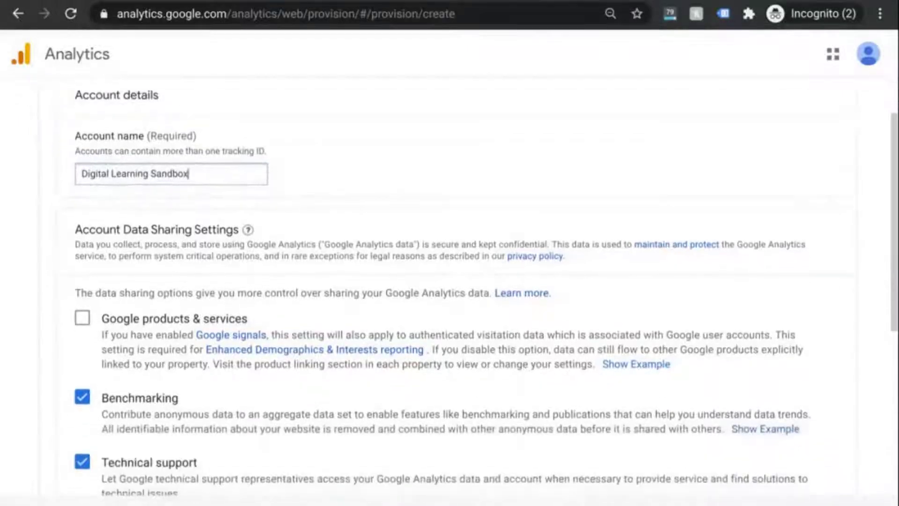
pyautogui.click(83, 318)
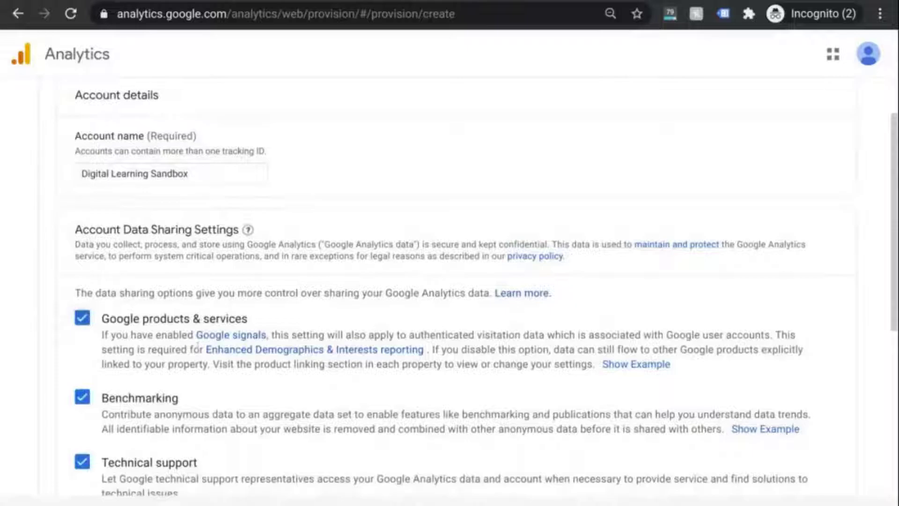
pyautogui.moveTo(206, 349); pyautogui.dragTo(425, 350)
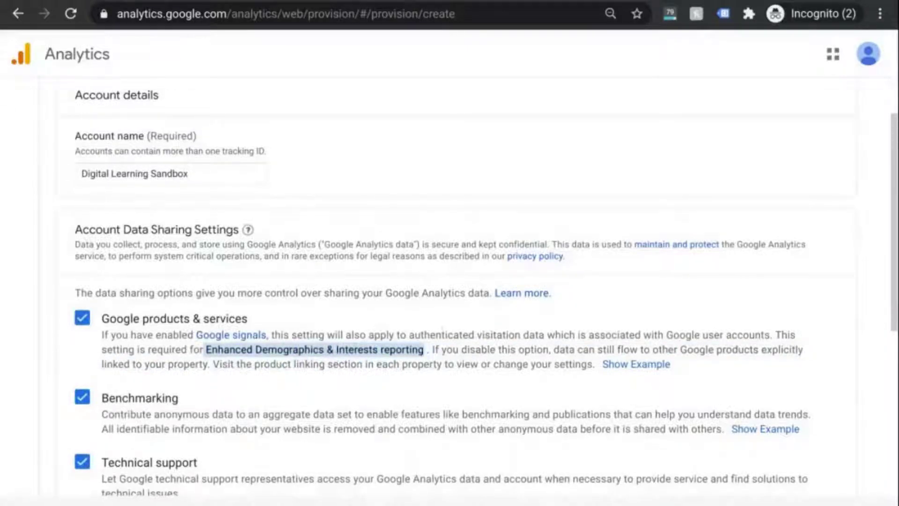
pyautogui.scroll(-6, 445, 322)
# - Name the property 'Digital Sandbox Website' with New York reporting time zone
pyautogui.click(99, 392)
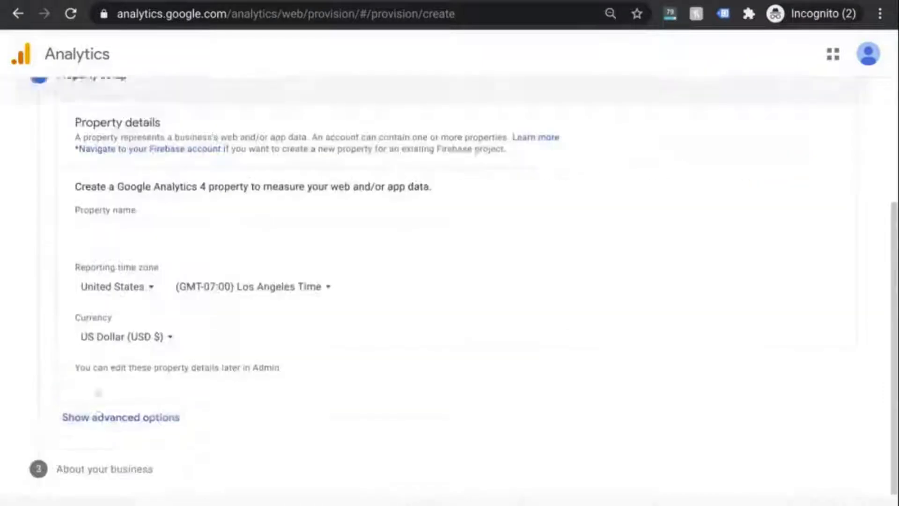
pyautogui.click(145, 182)
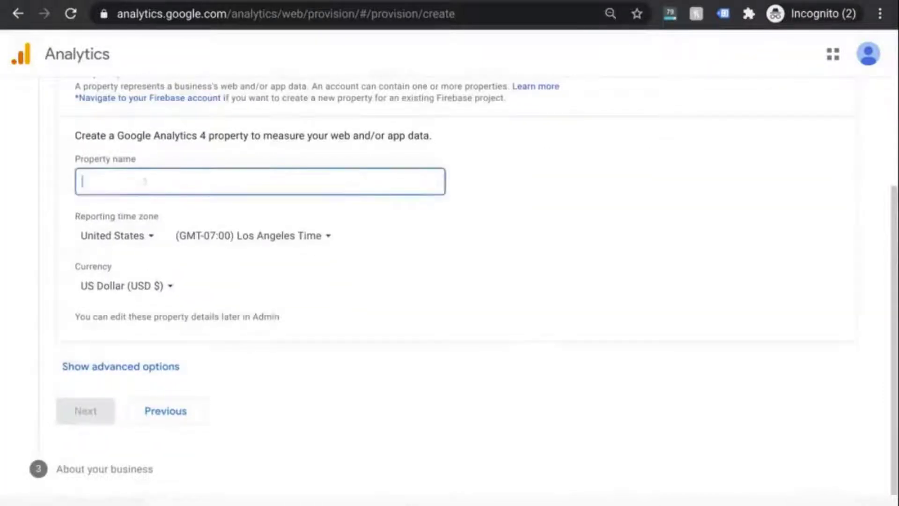
pyautogui.write('Digita')
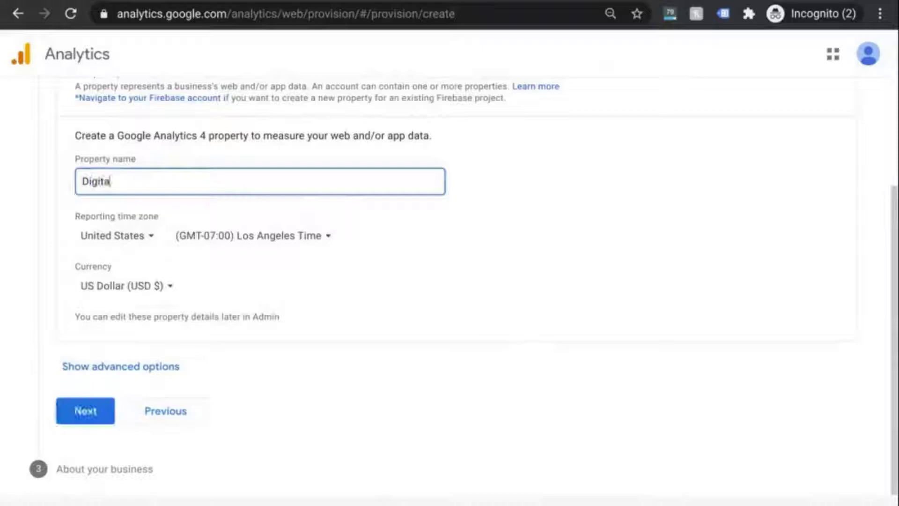
pyautogui.write('l Sandbo')
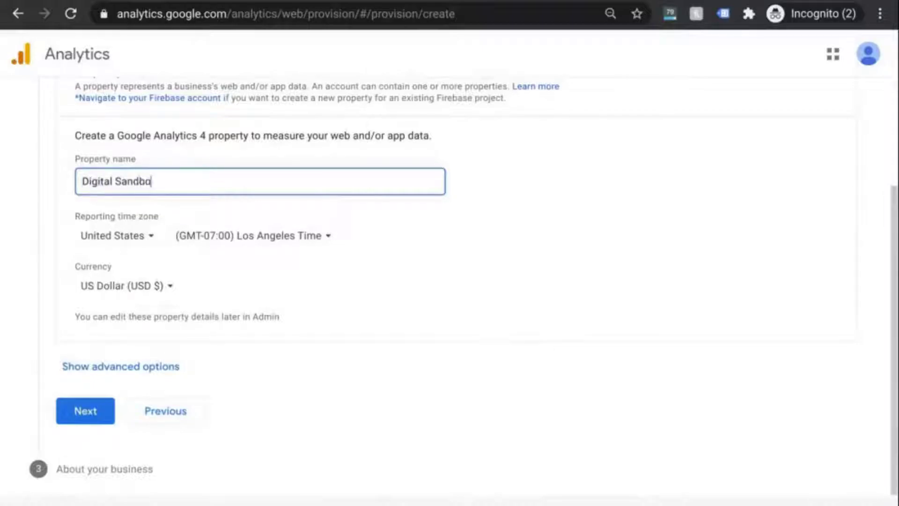
pyautogui.write('x Website')
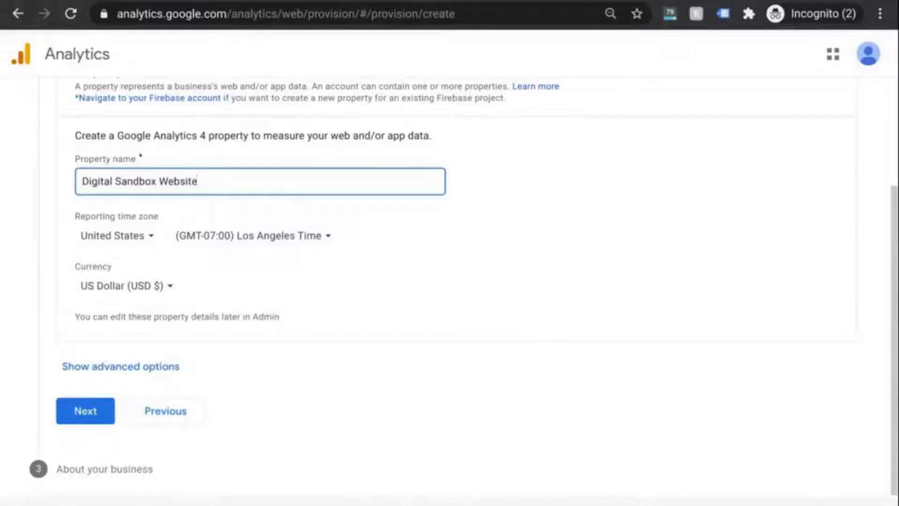
pyautogui.click(240, 234)
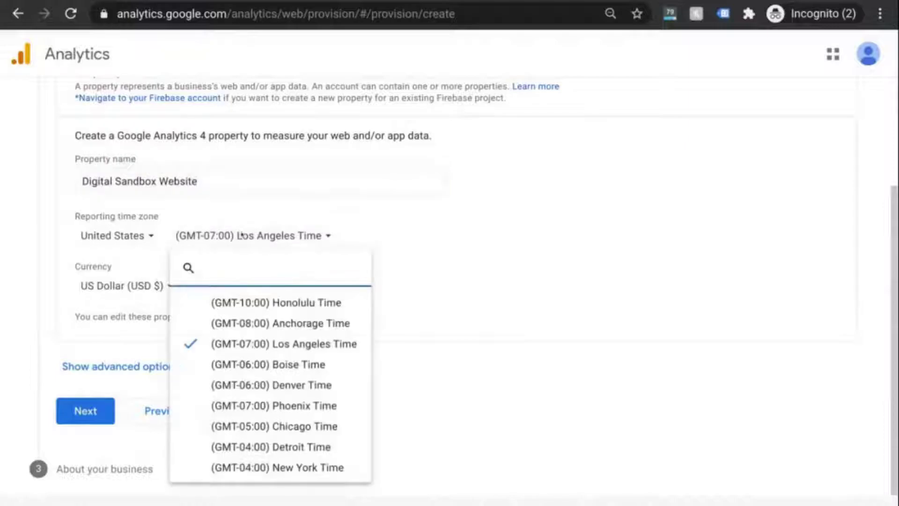
pyautogui.click(277, 471)
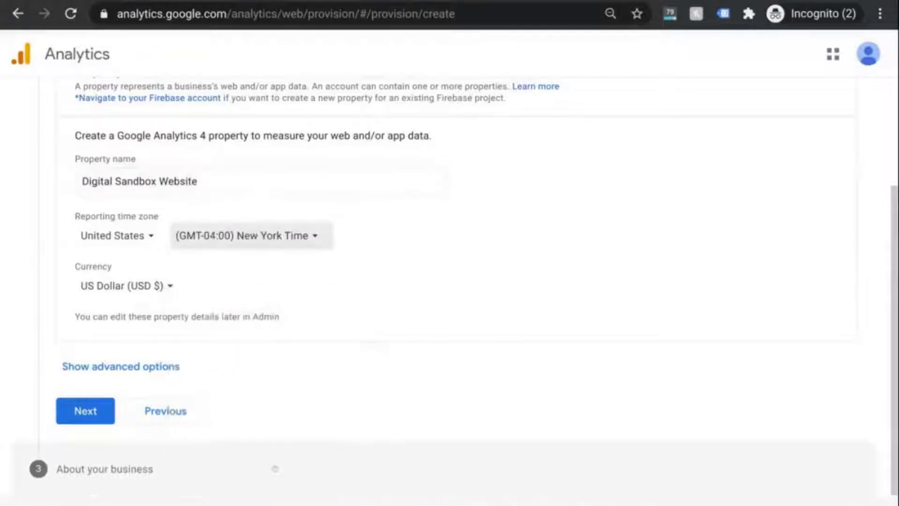
# - Enable a Universal Analytics property with https website URL digital-learning-sandbox.blogspot.com/
pyautogui.click(175, 370)
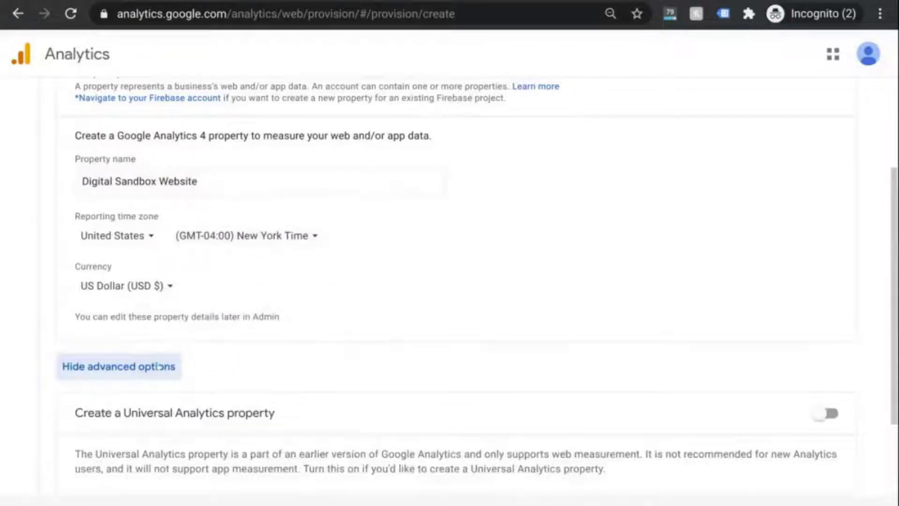
pyautogui.scroll(-3, 227, 331)
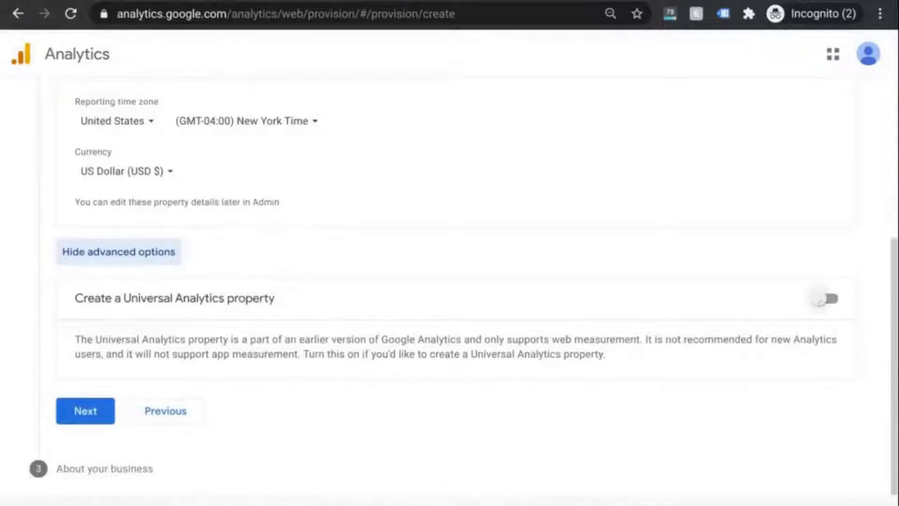
pyautogui.click(817, 302)
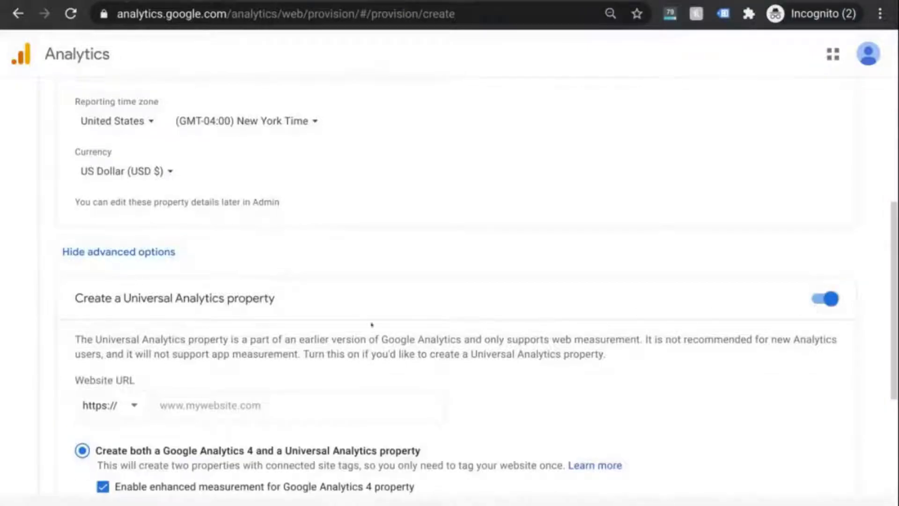
pyautogui.scroll(-2, 372, 324)
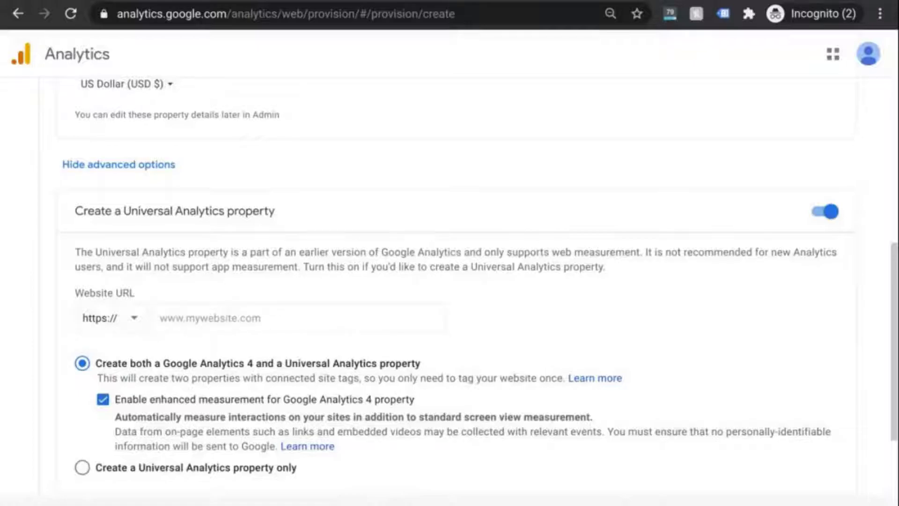
pyautogui.click(128, 318)
pyautogui.click(238, 328)
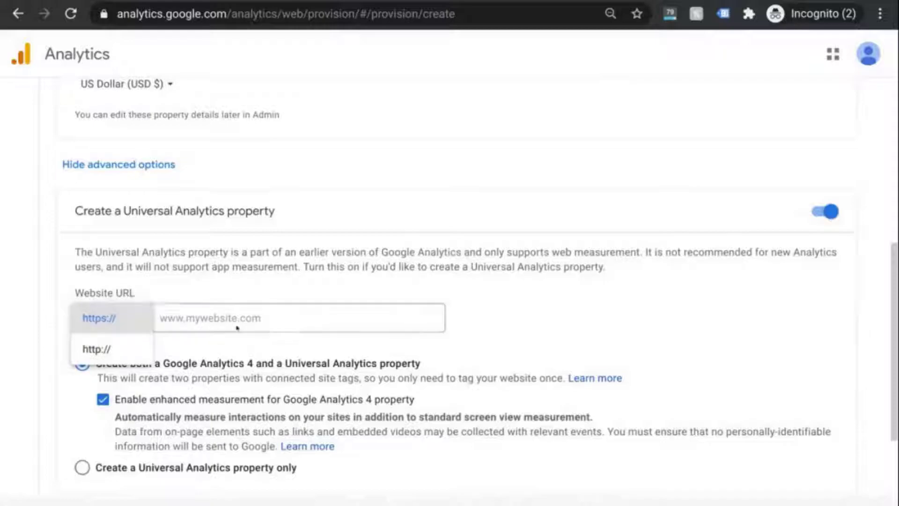
pyautogui.write('https://digital-learning-sandbox.blogspot.com/')
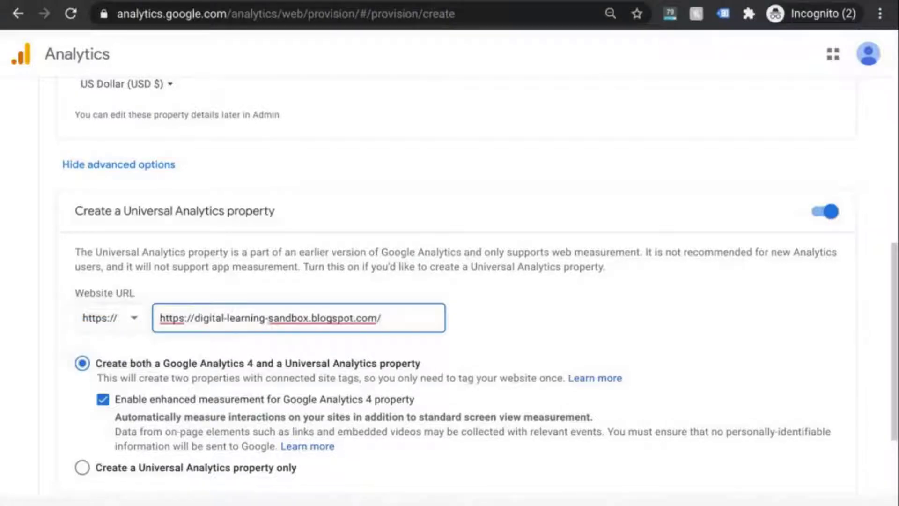
pyautogui.moveTo(192, 318); pyautogui.dragTo(117, 310)
pyautogui.press('BackSpace')
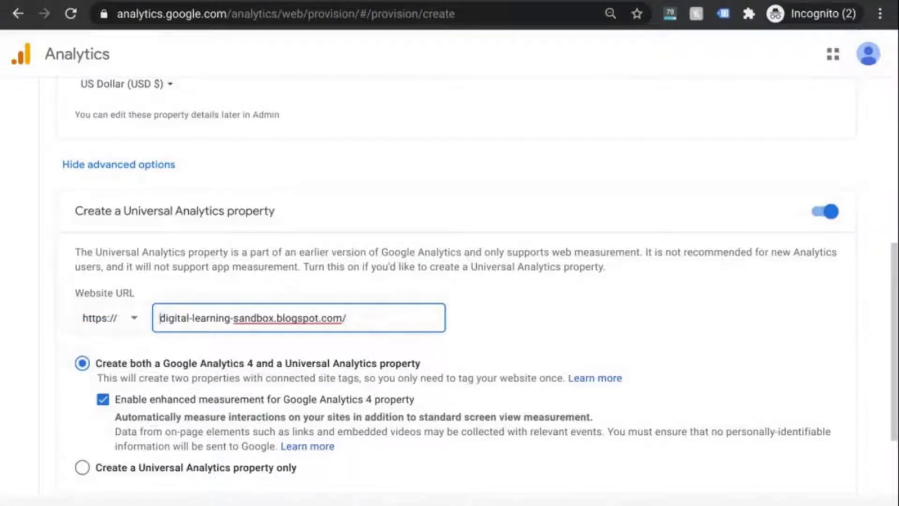
# - Choose to create both a GA4 and a Universal Analytics property
pyautogui.scroll(-1, 177, 296)
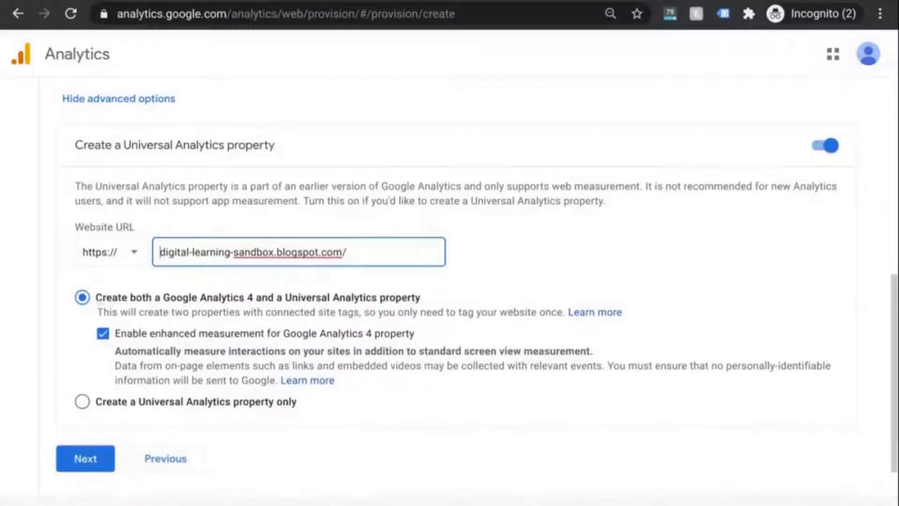
pyautogui.click(96, 300)
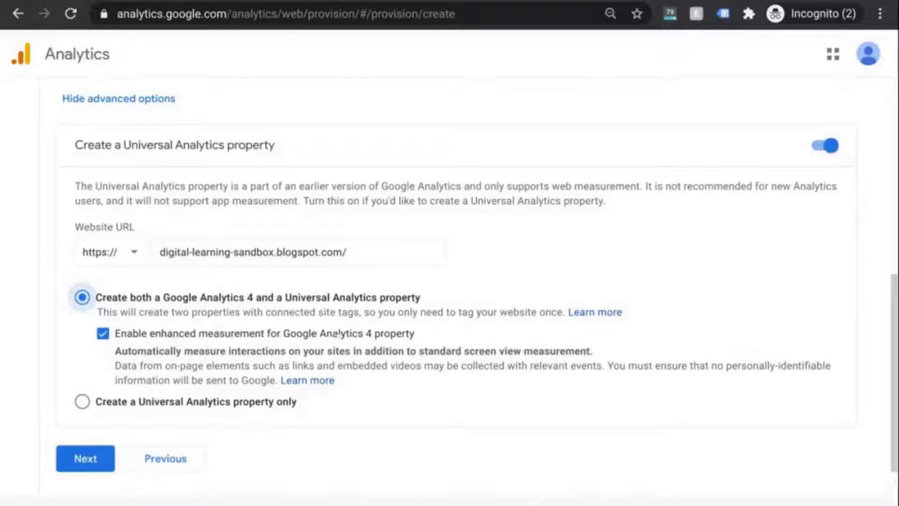
pyautogui.scroll(-1, 323, 319)
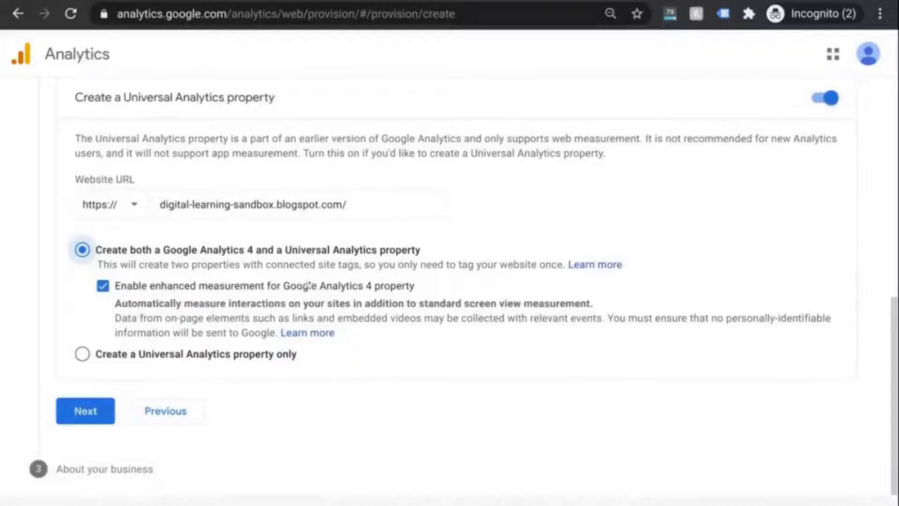
pyautogui.scroll(1, 425, 293)
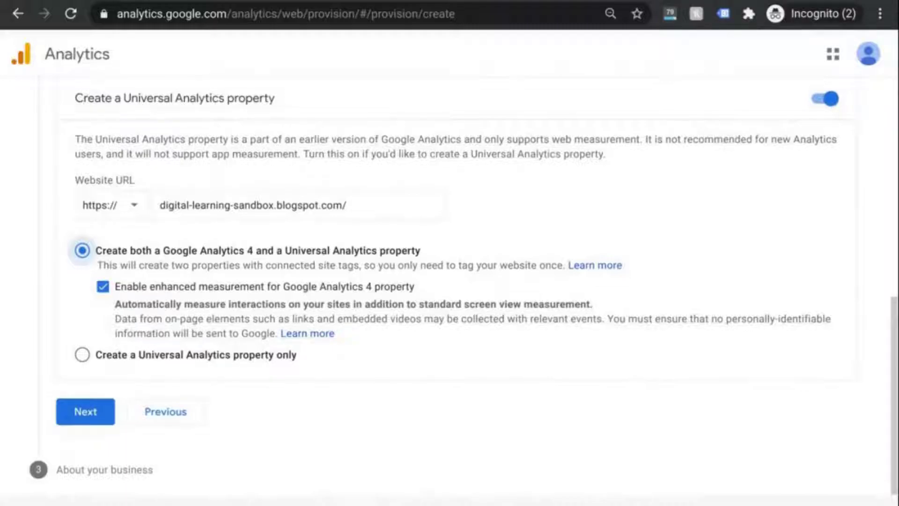
pyautogui.moveTo(269, 319); pyautogui.dragTo(434, 319)
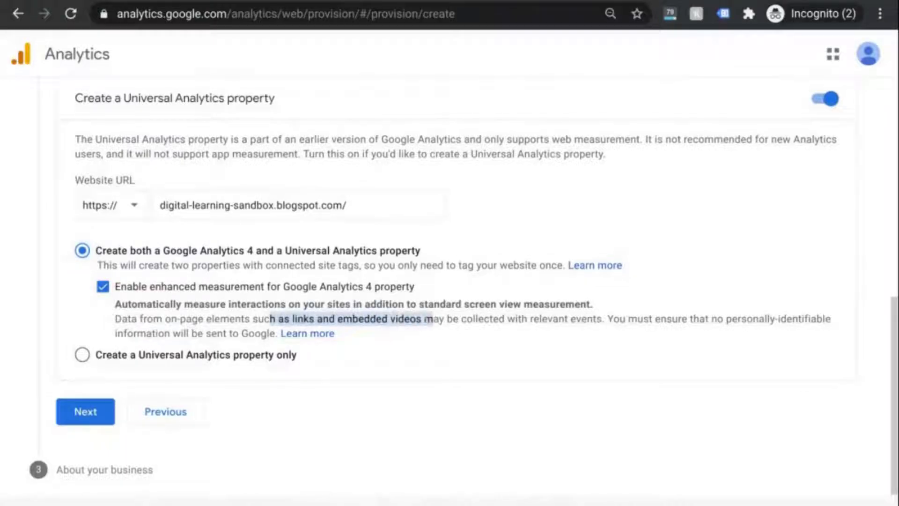
# - Move on to the About your business step
pyautogui.click(82, 412)
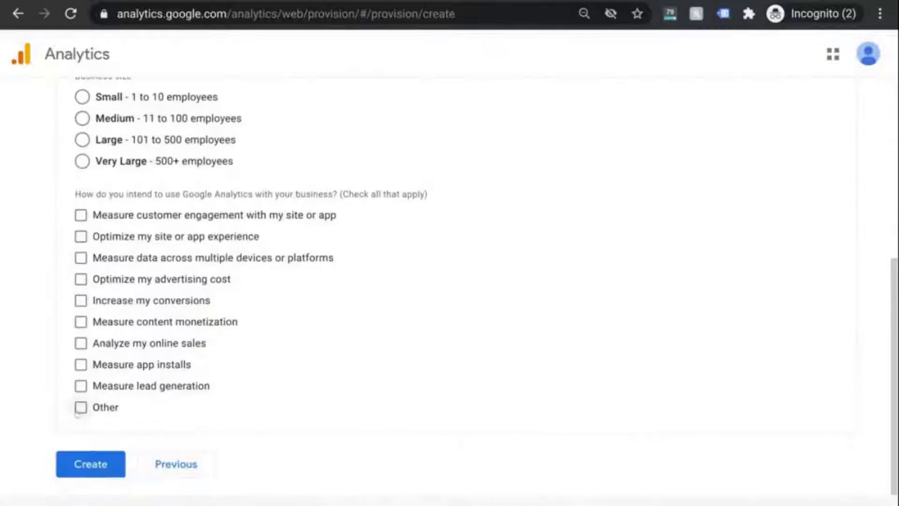
pyautogui.scroll(4, 127, 152)
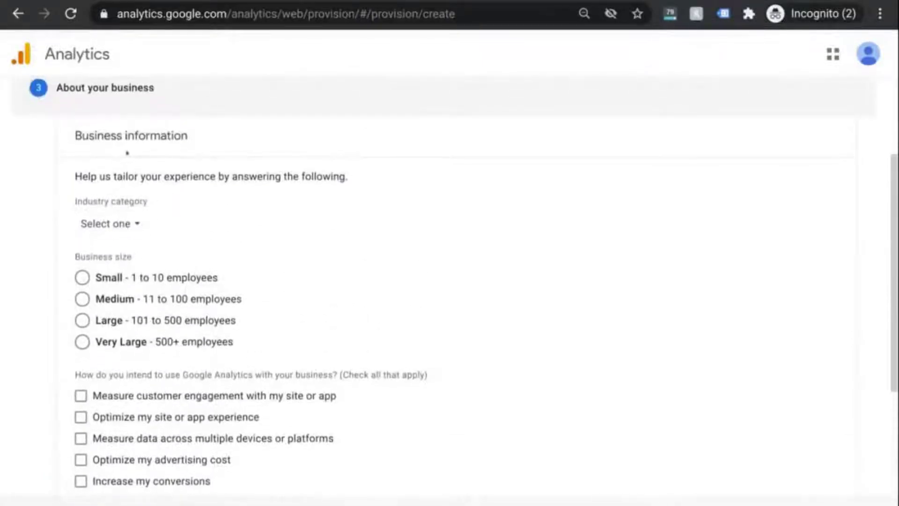
pyautogui.scroll(-4, 234, 243)
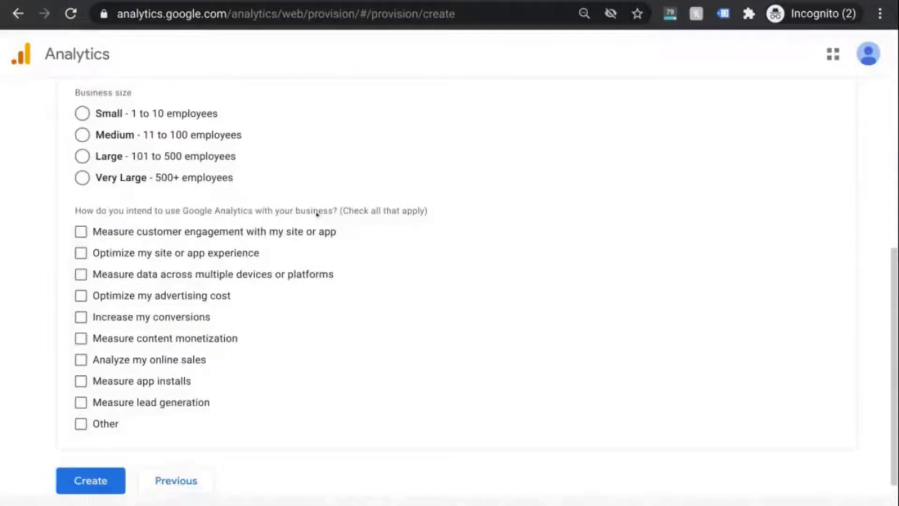
# - Create the account, accepting the GDPR Data Processing and Controller-Controller Data Protection terms
pyautogui.click(96, 481)
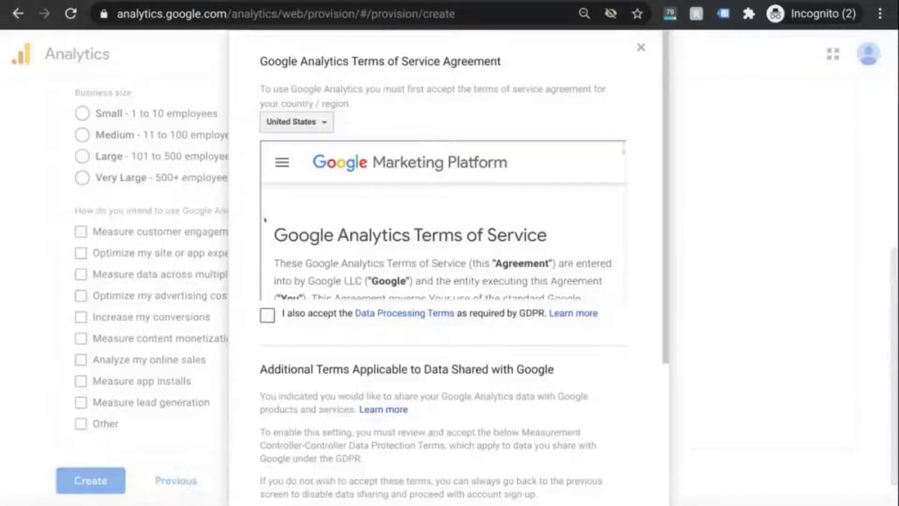
pyautogui.scroll(-4, 245, 248)
pyautogui.scroll(-2, 253, 209)
pyautogui.click(268, 195)
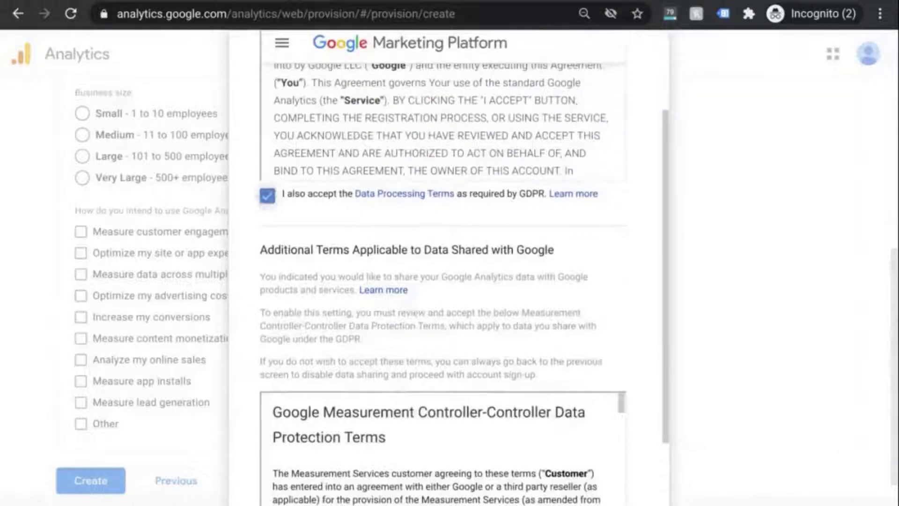
pyautogui.scroll(-3, 267, 196)
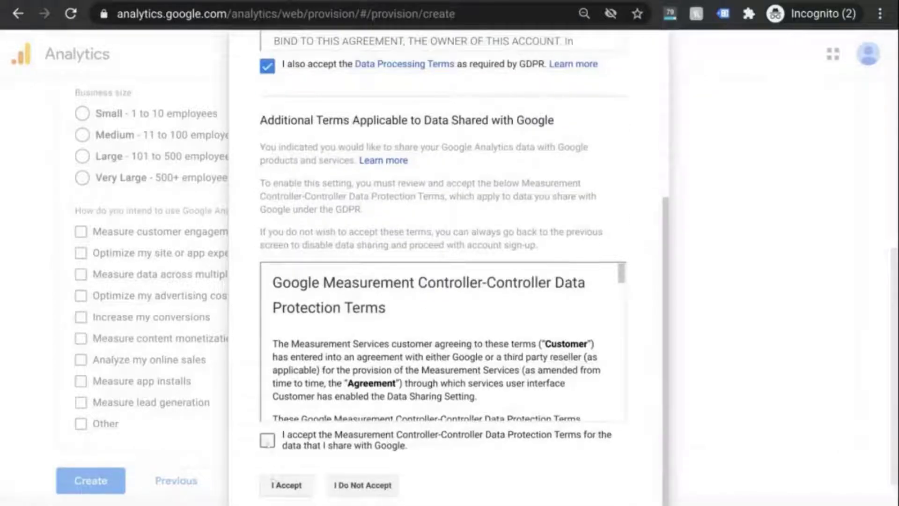
pyautogui.click(267, 440)
pyautogui.click(286, 485)
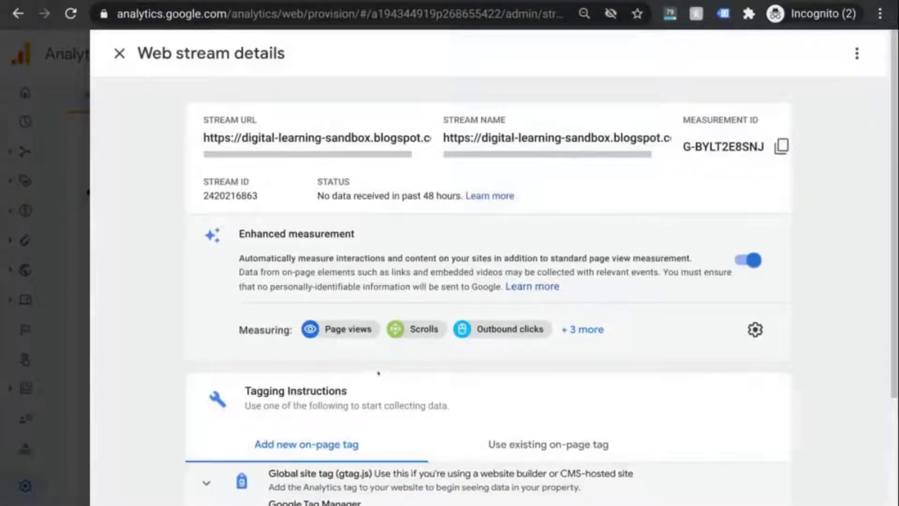
# - Show all enhanced measurement events and expand the Global site tag (gtag.js) code
pyautogui.click(583, 329)
pyautogui.scroll(-4, 600, 281)
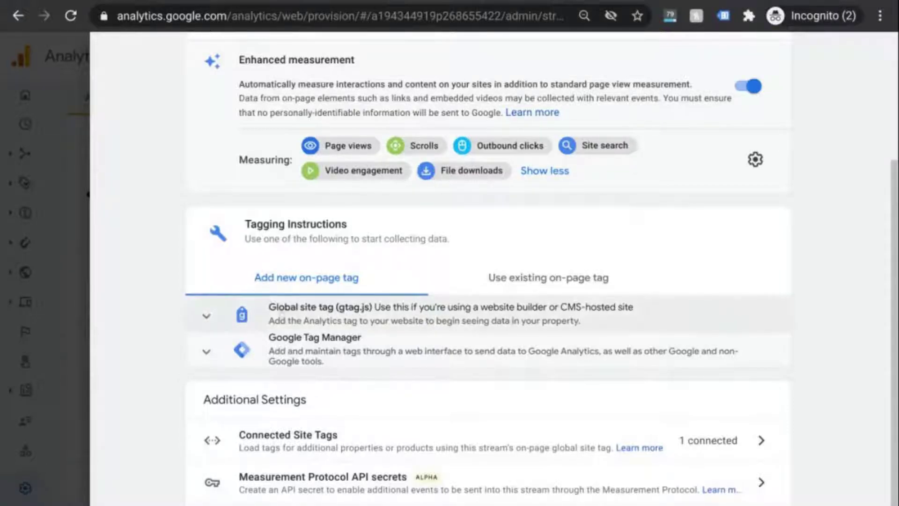
pyautogui.click(282, 317)
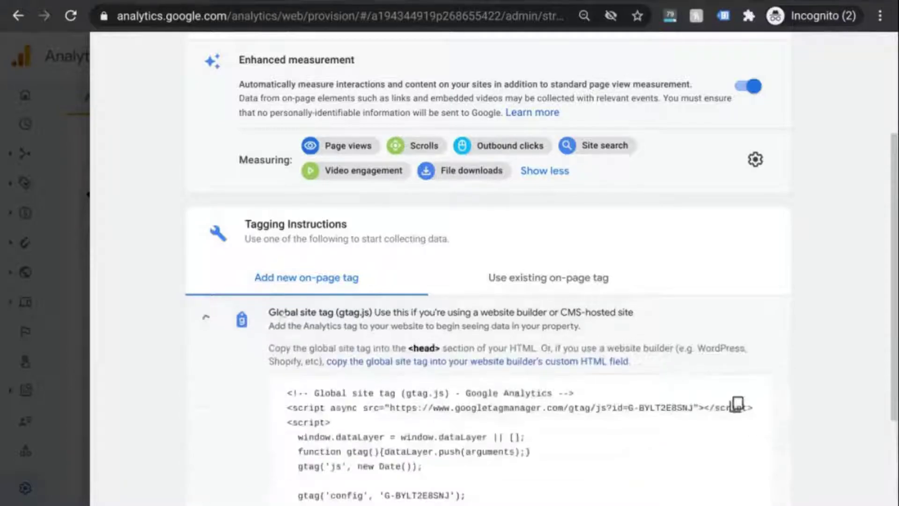
pyautogui.scroll(-2, 285, 314)
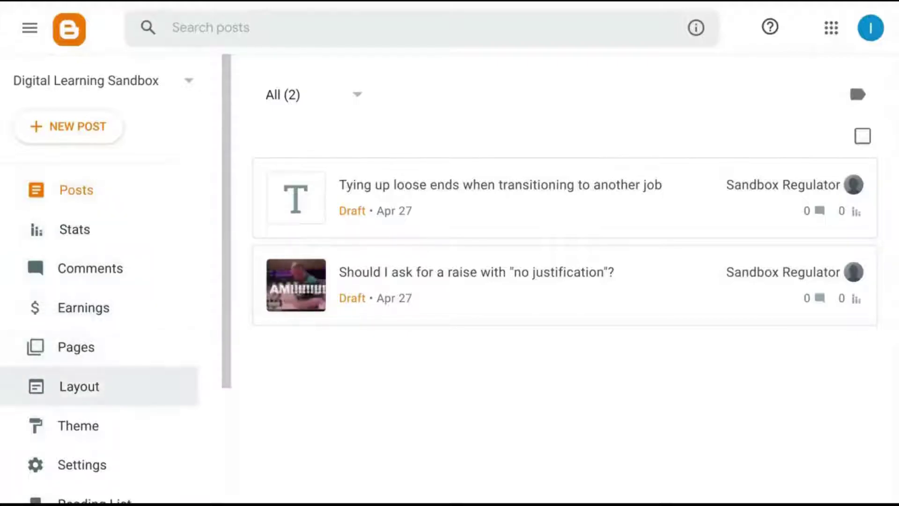
# - Paste the gtag snippet on a new line after <head> in Blogger's theme Edit HTML
pyautogui.click(103, 434)
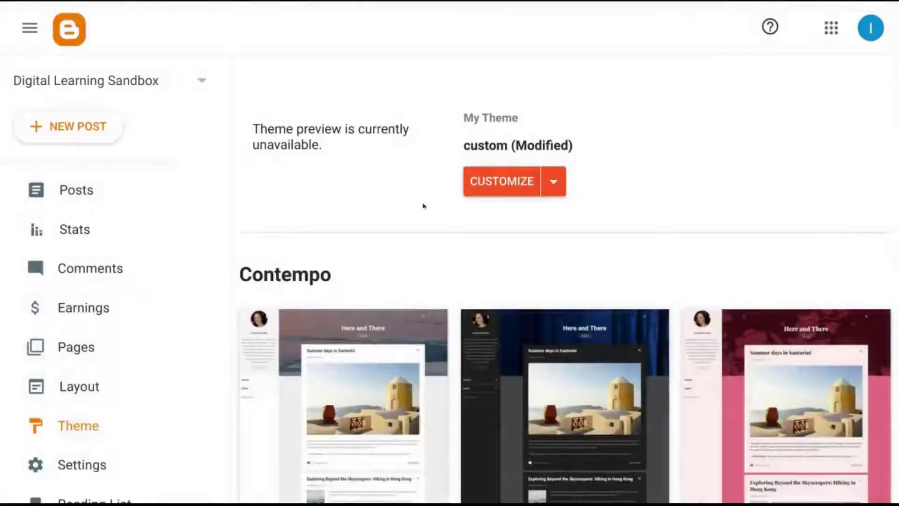
pyautogui.click(552, 184)
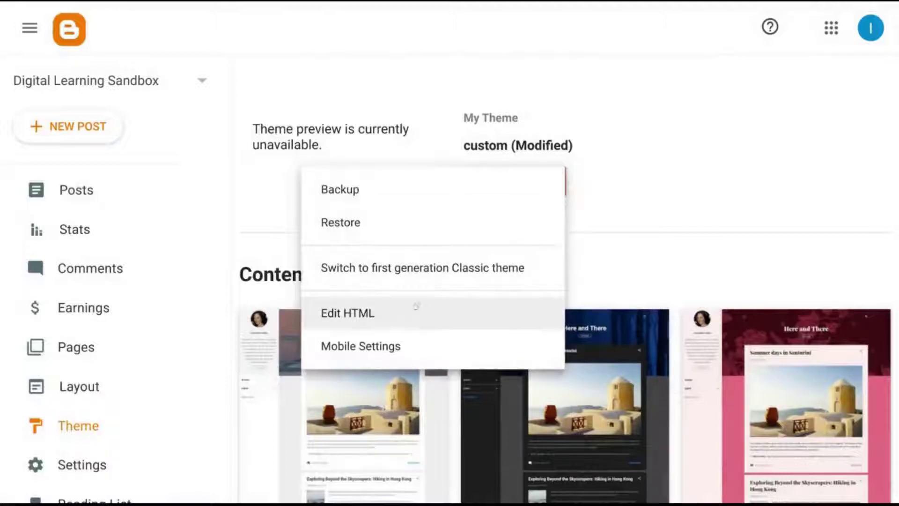
pyautogui.click(411, 310)
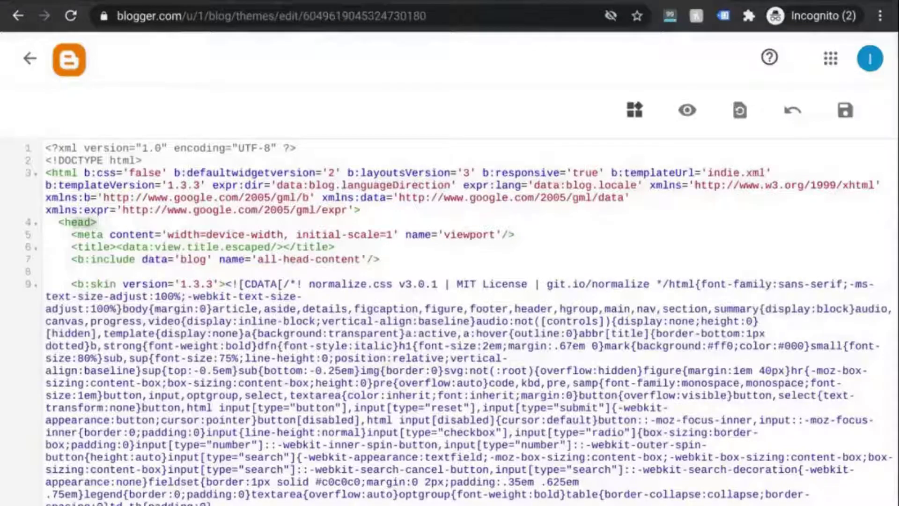
pyautogui.press('Return')
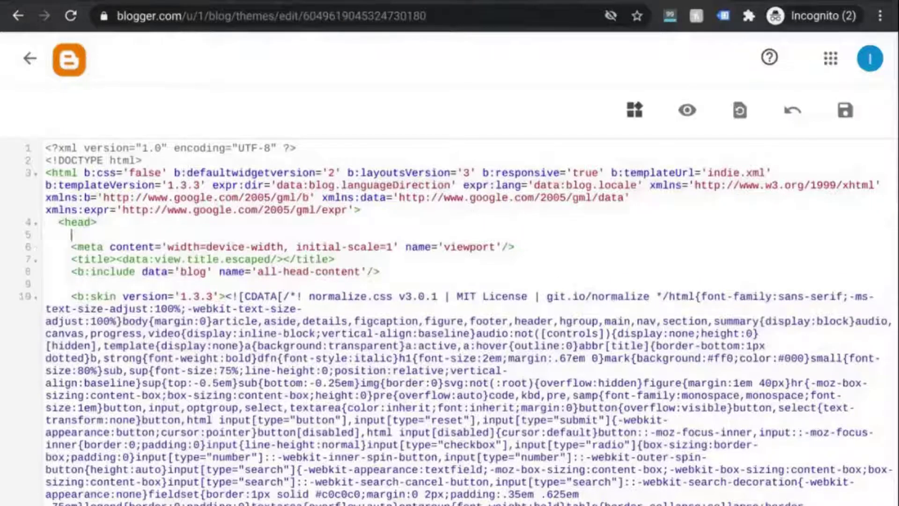
pyautogui.write('<!-- Global site tag (gtag.js) - Google Analytics --> <script async src="https://www.googletagmanager.com/gtag/js?id=G-BYLT2E8SNJ"></script> <script>   window.dataLayer = window.dataLayer || [];   function gtag(){dataLayer.push(arguments);}   gtag(\'js\', new Date());    gtag(\'config\', \'G-BYLT2E8SNJ\'); </script>')
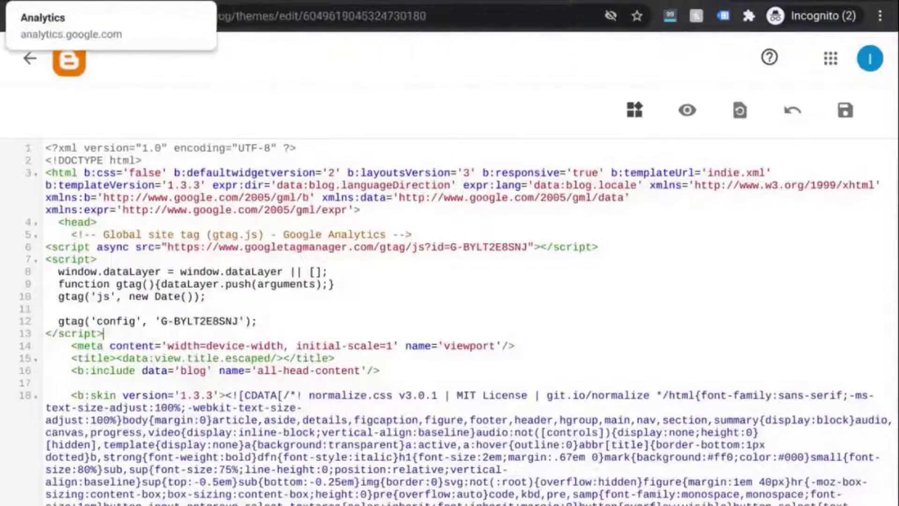
pyautogui.click(65, 1)
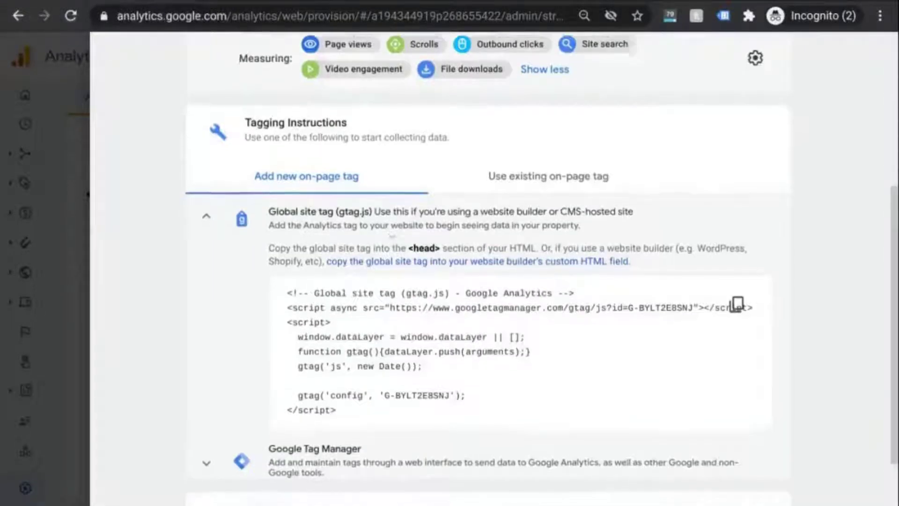
# - Expand the Google Tag Manager instructions and open tagmanager.google.com in a new tab
pyautogui.scroll(-2, 392, 236)
pyautogui.click(332, 389)
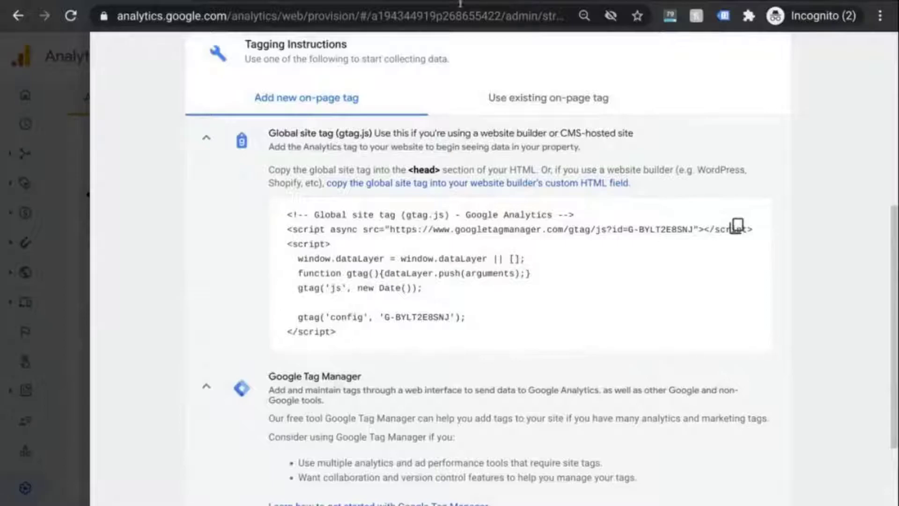
pyautogui.hotkey('ctrl', 't')
pyautogui.write('taga')
pyautogui.press('BackSpace')
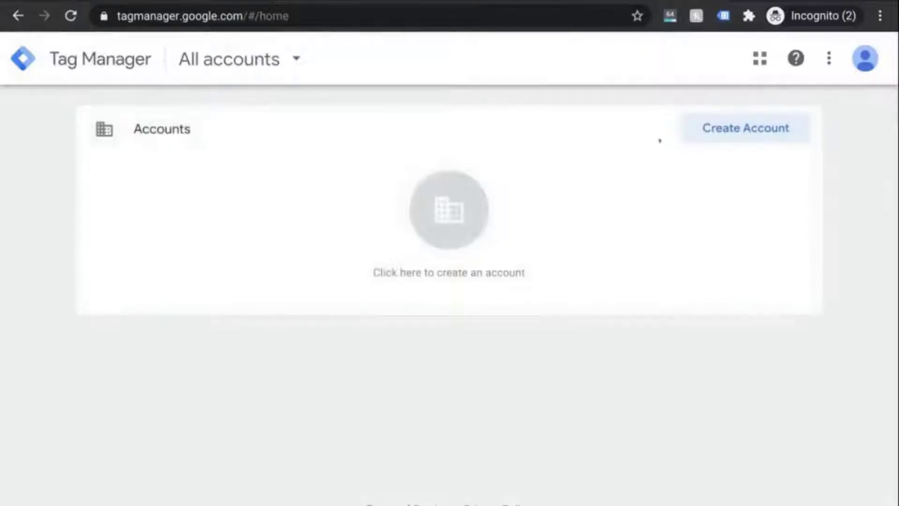
# - Name the Tag Manager account 'Digital Learning Sandbox' and container 'Digital Sandbox Website'
pyautogui.click(720, 139)
pyautogui.write('D')
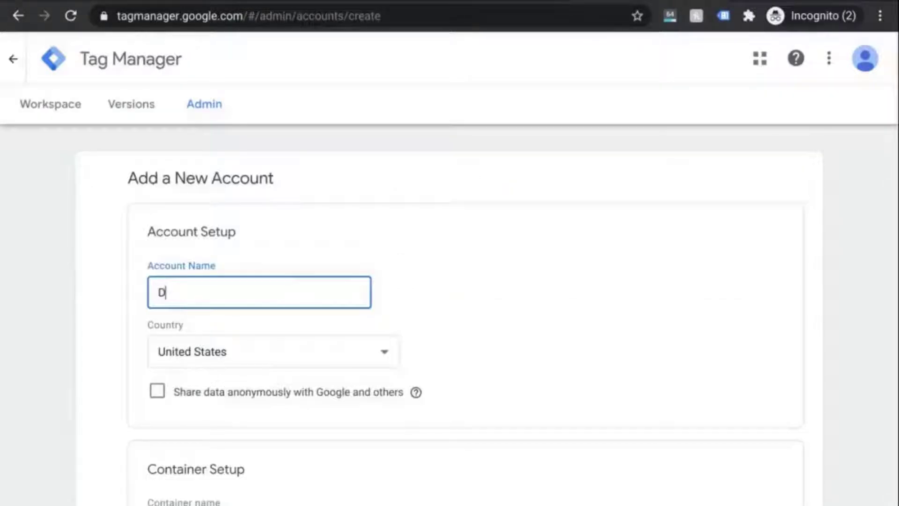
pyautogui.write('igital Learning ')
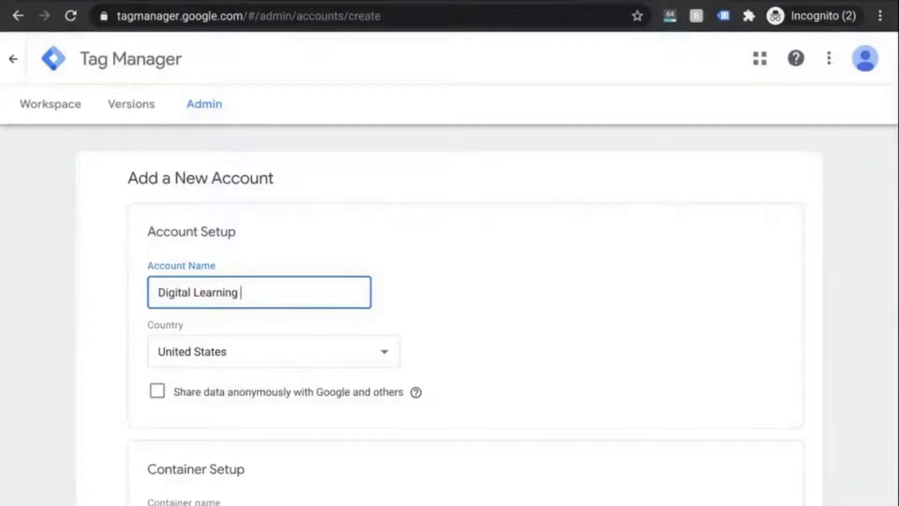
pyautogui.write('Sandbox')
pyautogui.scroll(-3, 287, 341)
pyautogui.click(275, 400)
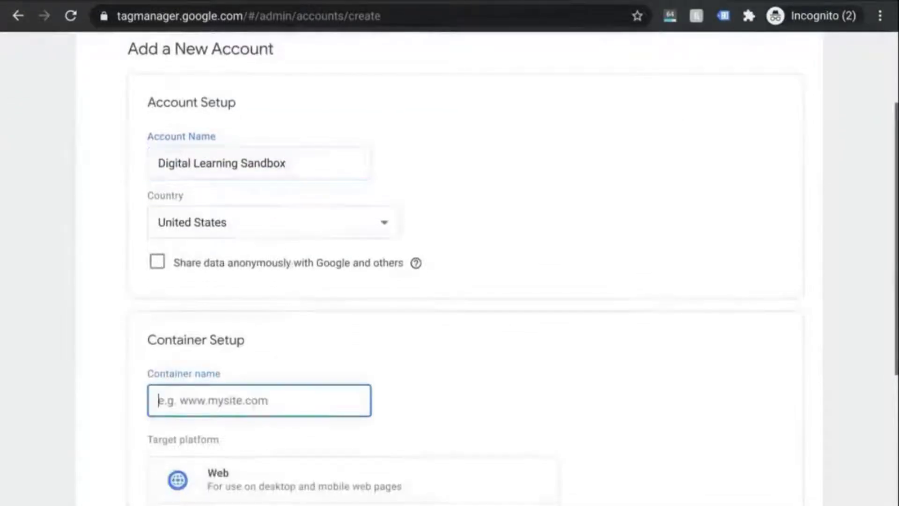
pyautogui.write('Di')
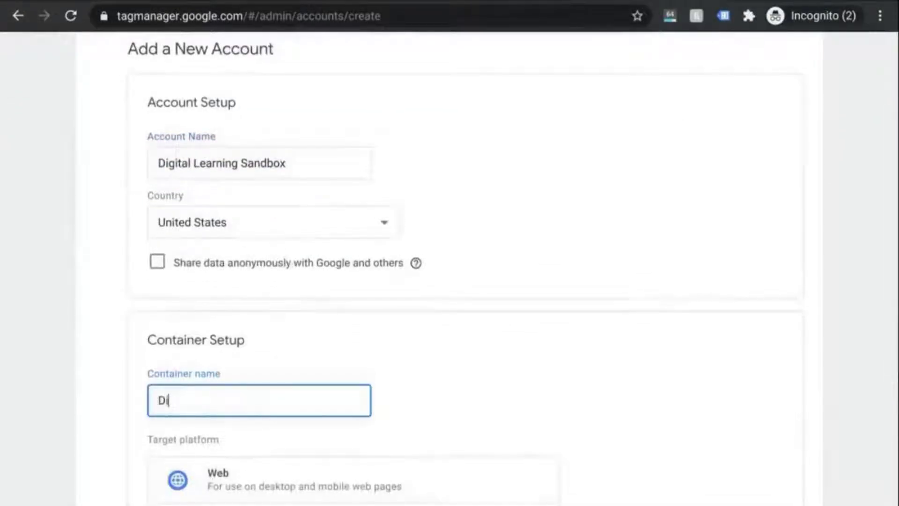
pyautogui.write('gital Sad')
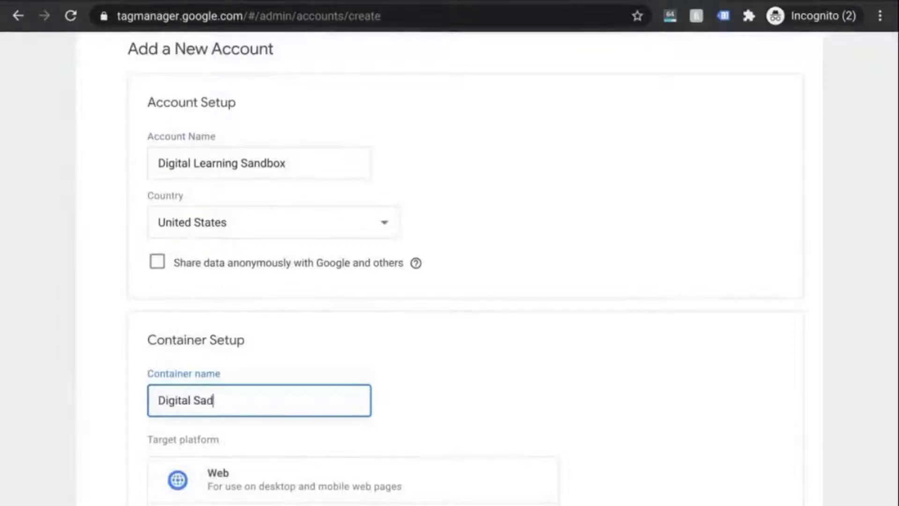
pyautogui.press('BackSpace')
pyautogui.write('ndbox Website')
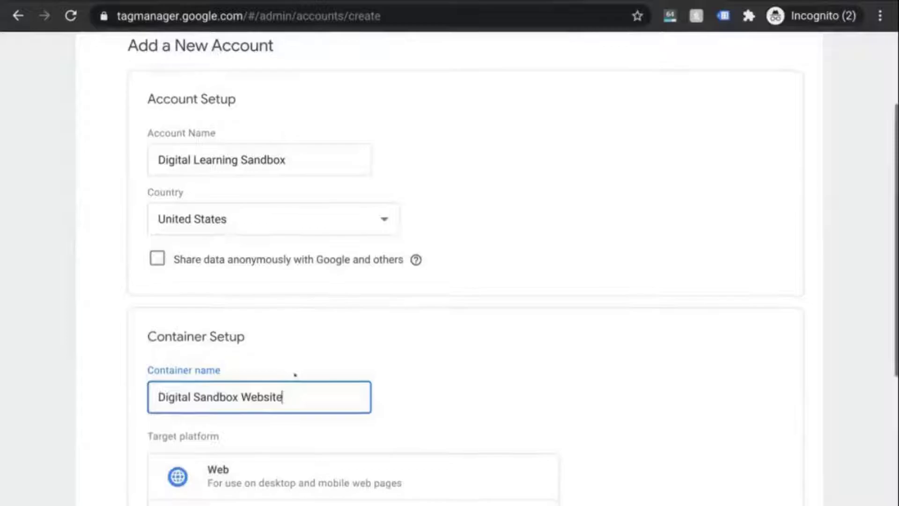
# - Set the container's target platform to Web, create it, and accept the terms of service
pyautogui.scroll(-2, 293, 370)
pyautogui.scroll(-1, 291, 368)
pyautogui.click(297, 345)
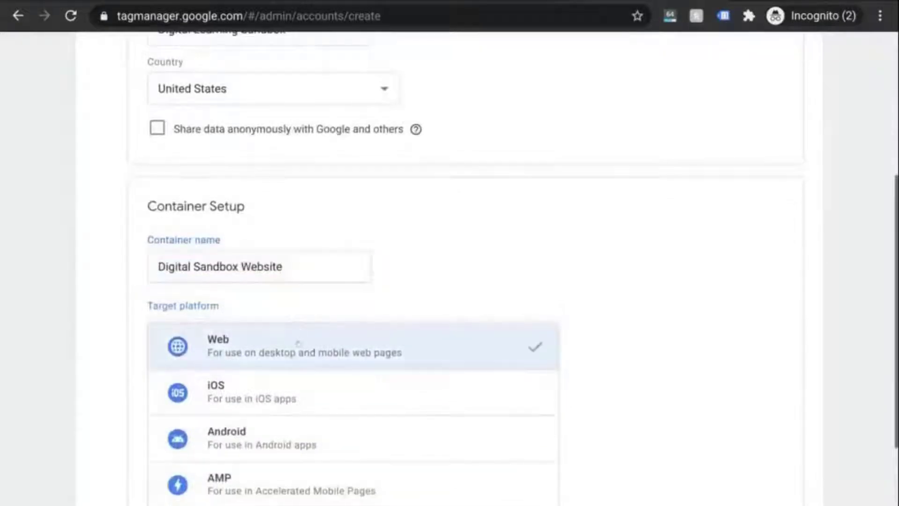
pyautogui.scroll(-3, 297, 345)
pyautogui.click(167, 452)
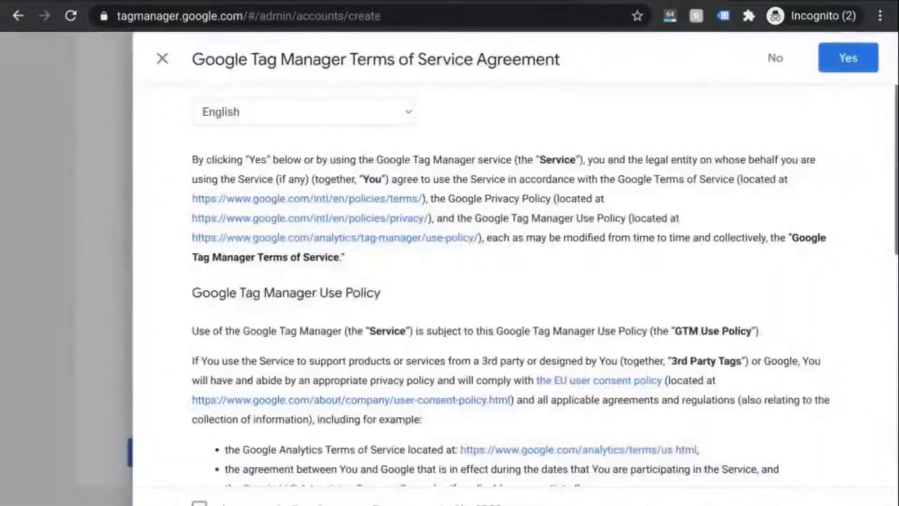
pyautogui.scroll(-12, 340, 306)
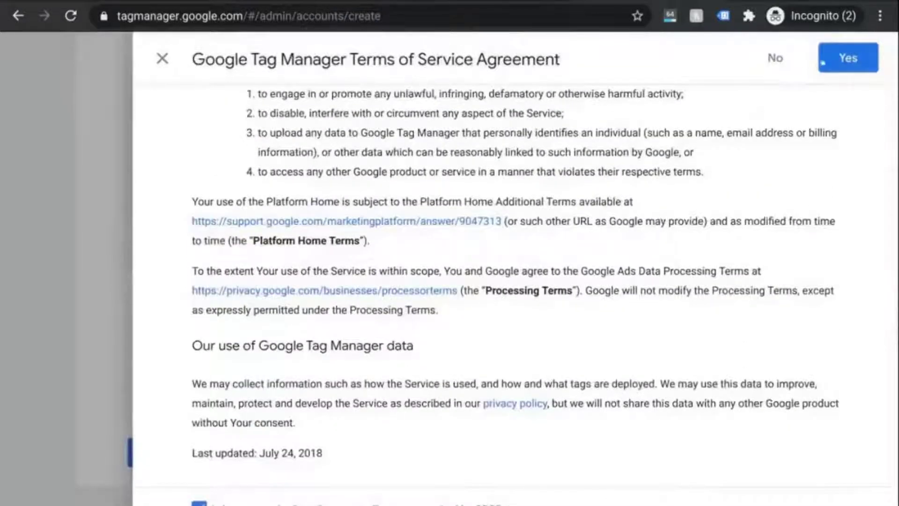
pyautogui.click(822, 63)
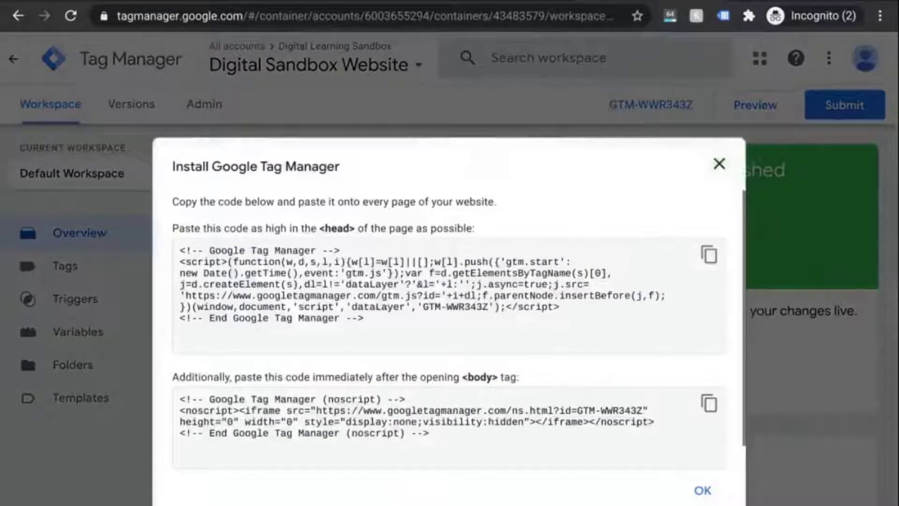
# - Replace the gtag block in Blogger's theme head with the GTM head snippet, escaping & as &amp;
pyautogui.click(709, 256)
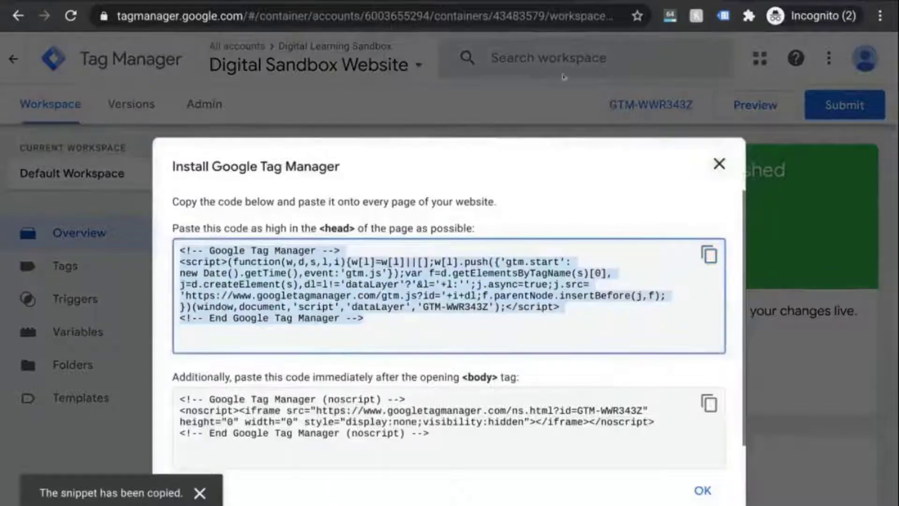
pyautogui.click(467, 1)
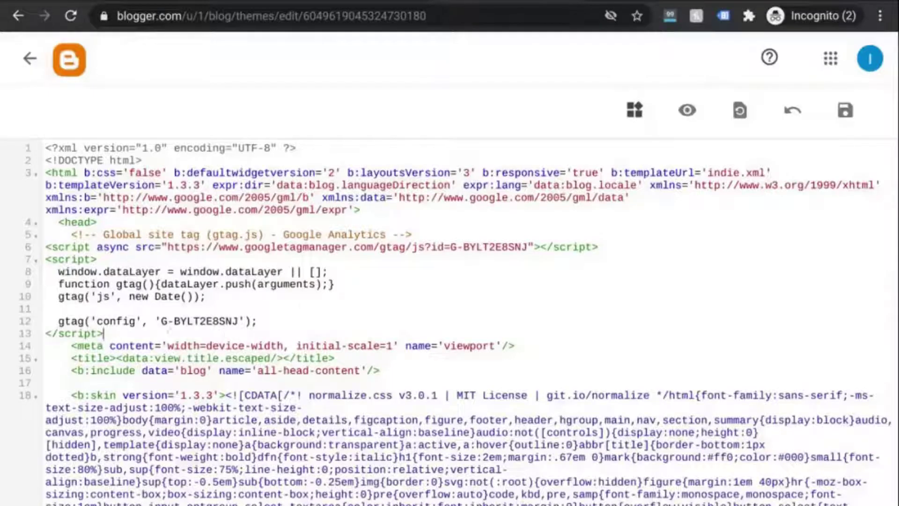
pyautogui.moveTo(103, 334); pyautogui.dragTo(33, 234)
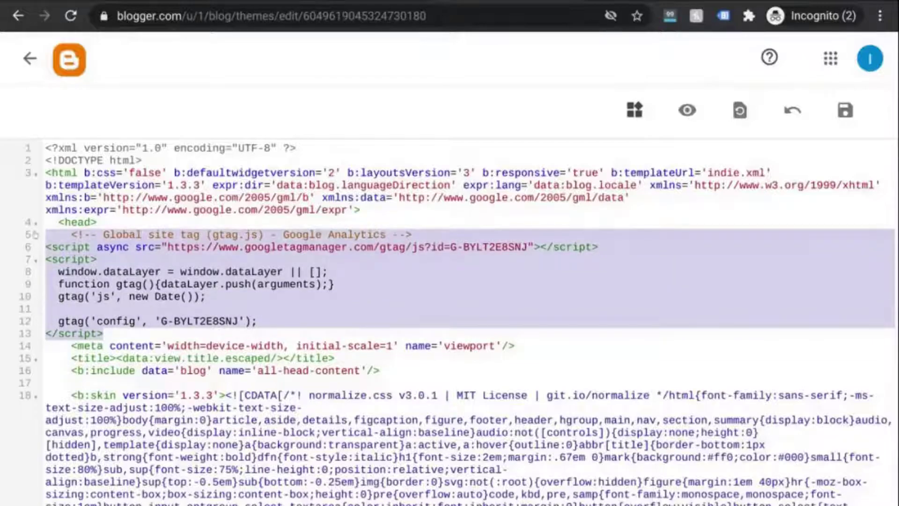
pyautogui.press('Tab')
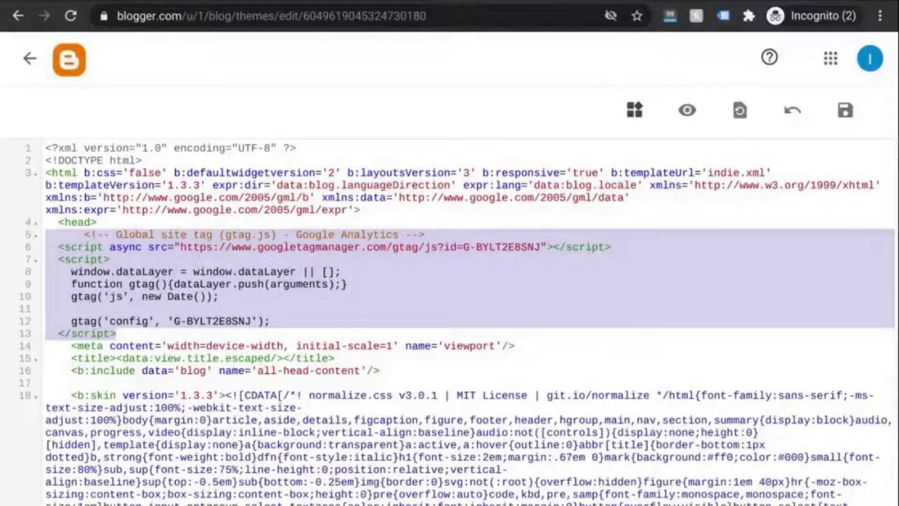
pyautogui.press('Delete')
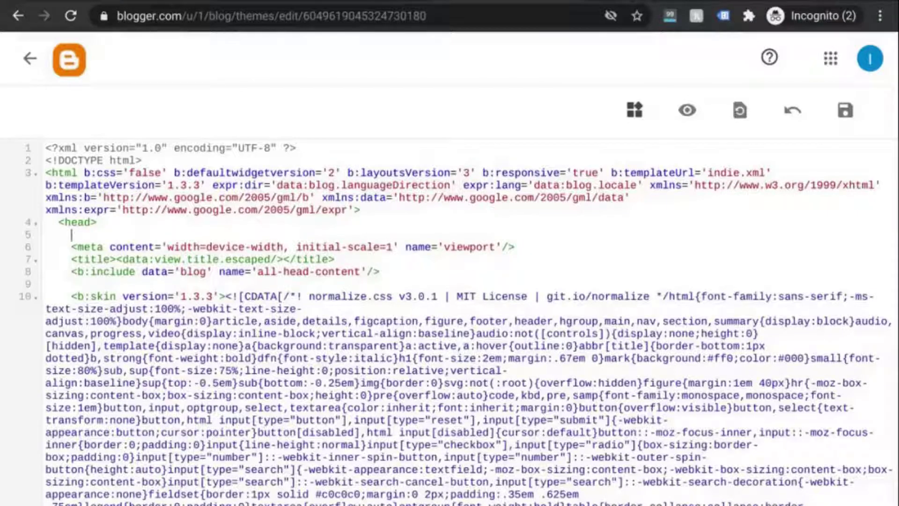
pyautogui.hotkey('ctrl', 'v')
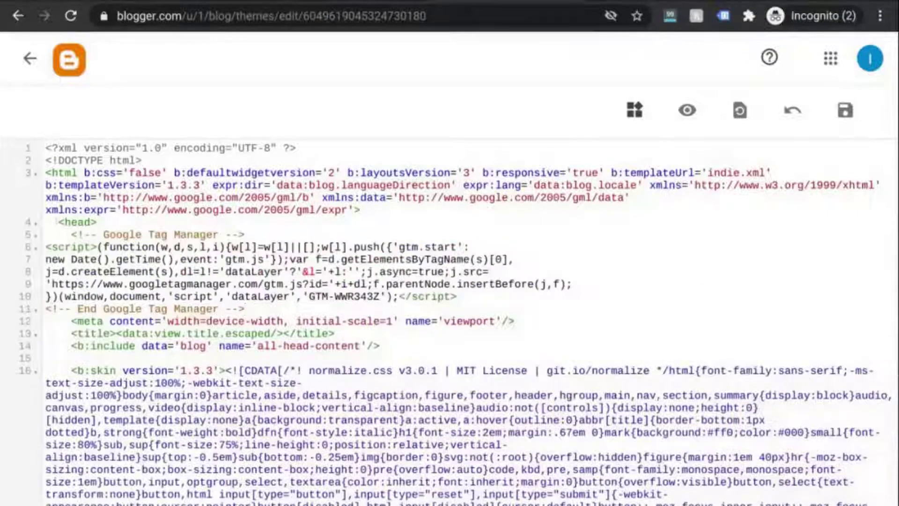
pyautogui.click(620, 2)
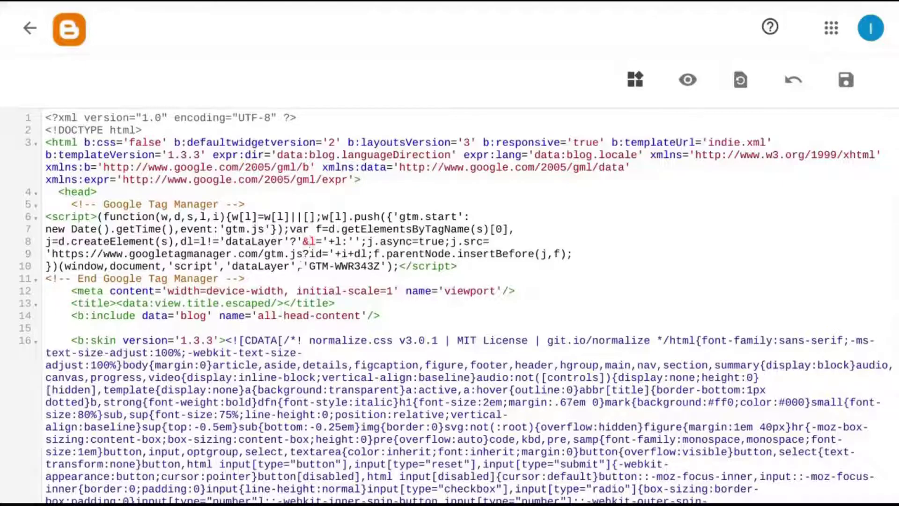
pyautogui.write('amp;')
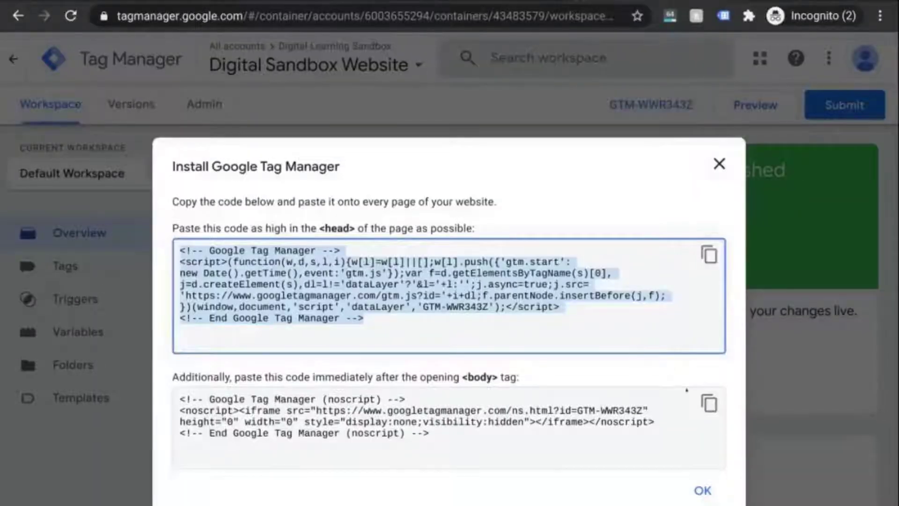
# - Copy the GTM noscript snippet and place it right after the <body> tag in Blogger's theme code
pyautogui.click(708, 403)
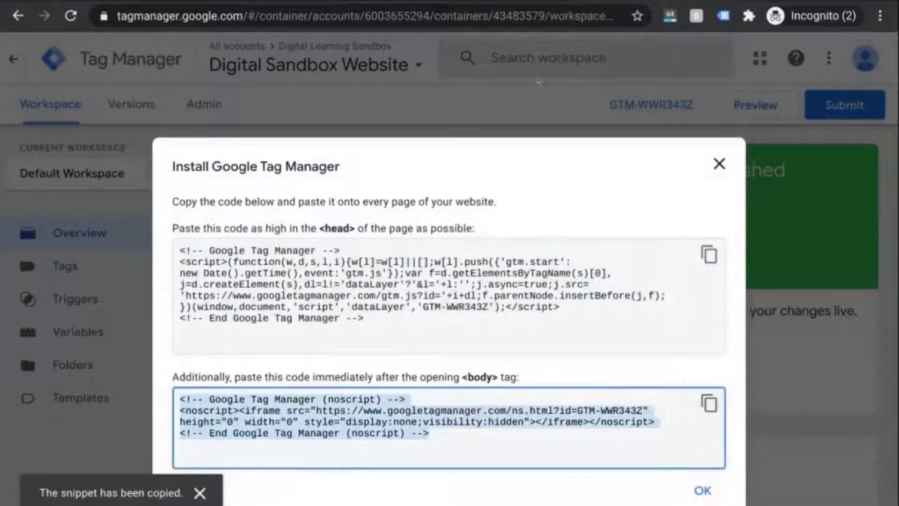
pyautogui.hotkey('alt', 'Tab')
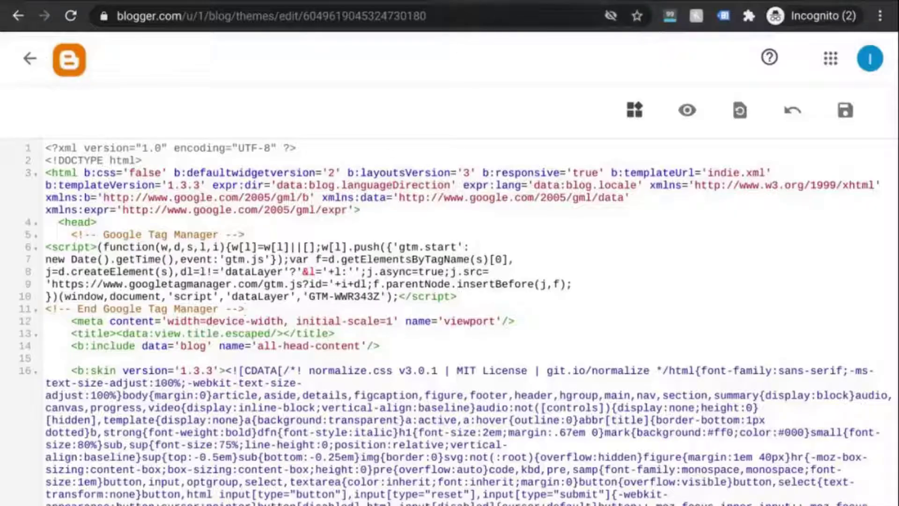
pyautogui.hotkey('ctrl', 'f')
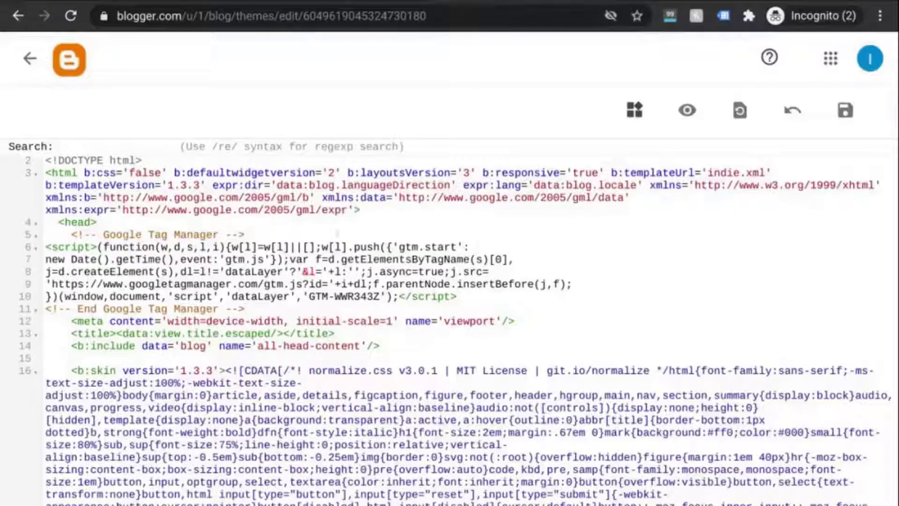
pyautogui.write('<body>')
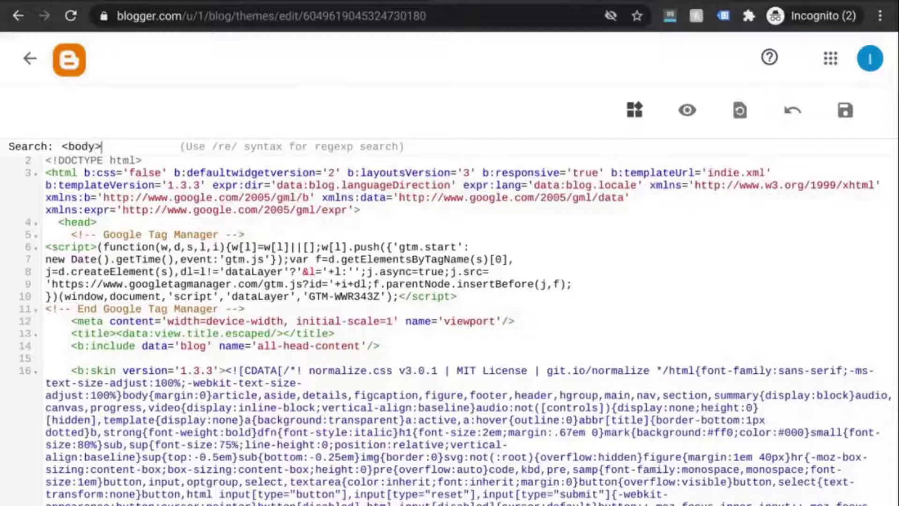
pyautogui.press('Return')
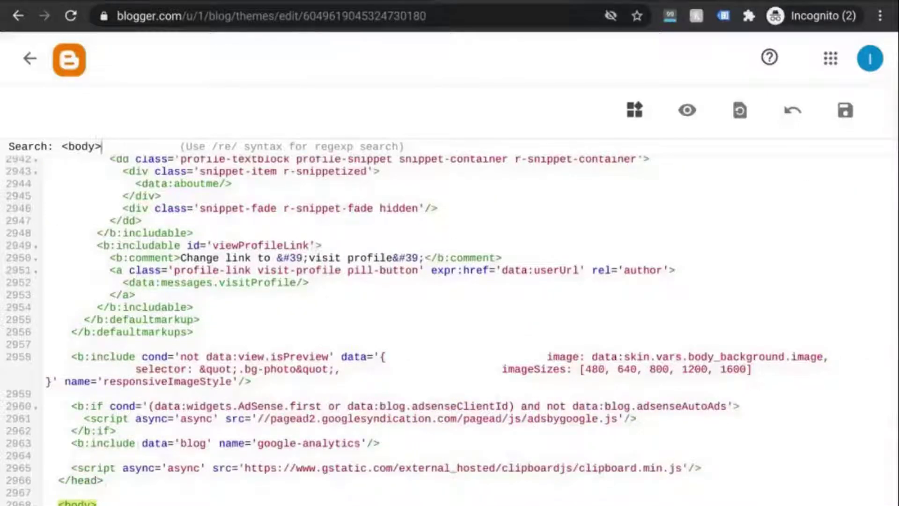
pyautogui.press('Escape')
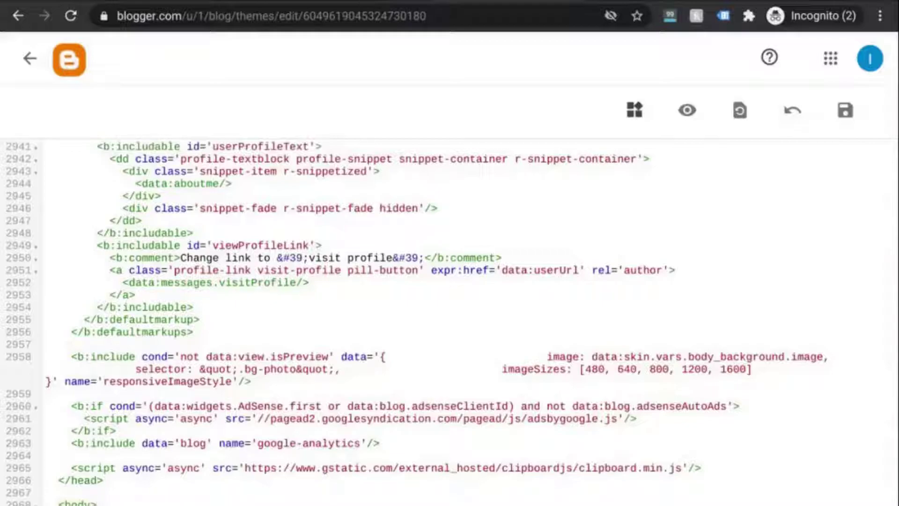
pyautogui.scroll(-5, 450, 322)
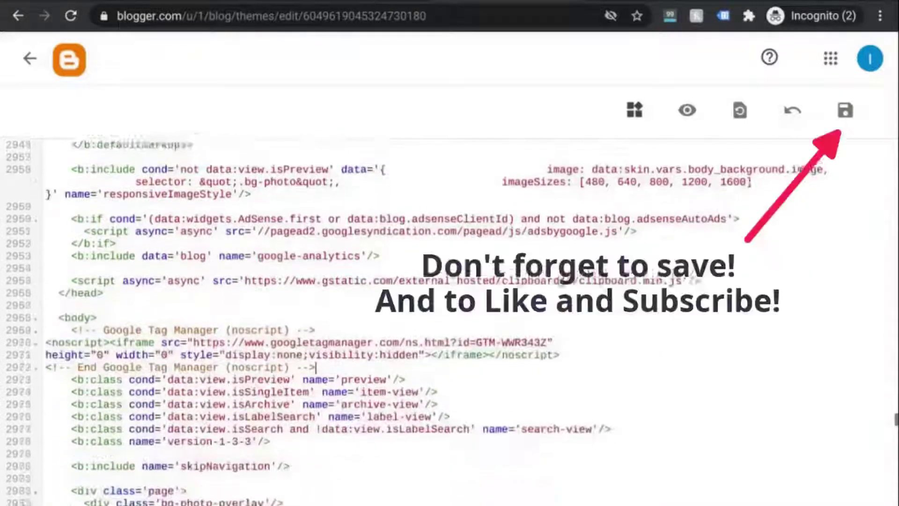
pyautogui.scroll(-2, 450, 321)
pyautogui.click(316, 334)
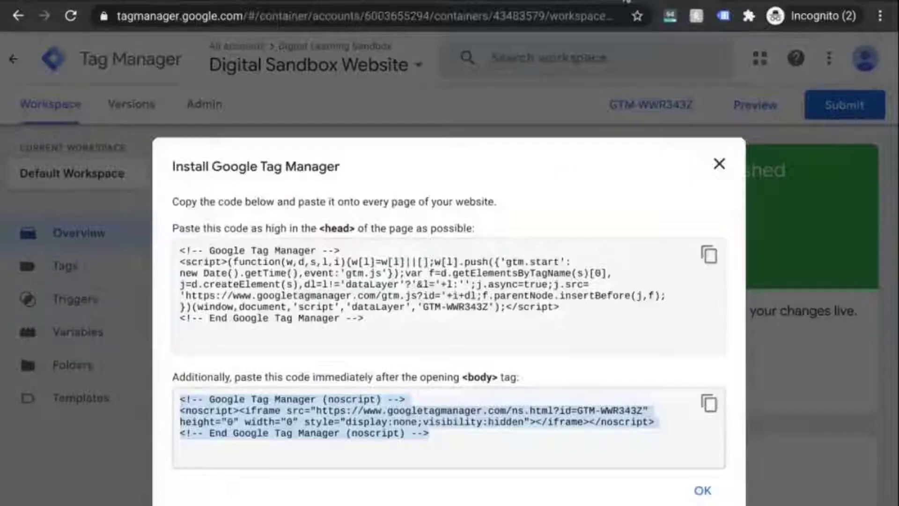
# - Create a new Tag Manager tag of type Google Analytics: GA4 Configuration, then return to Analytics
pyautogui.click(711, 154)
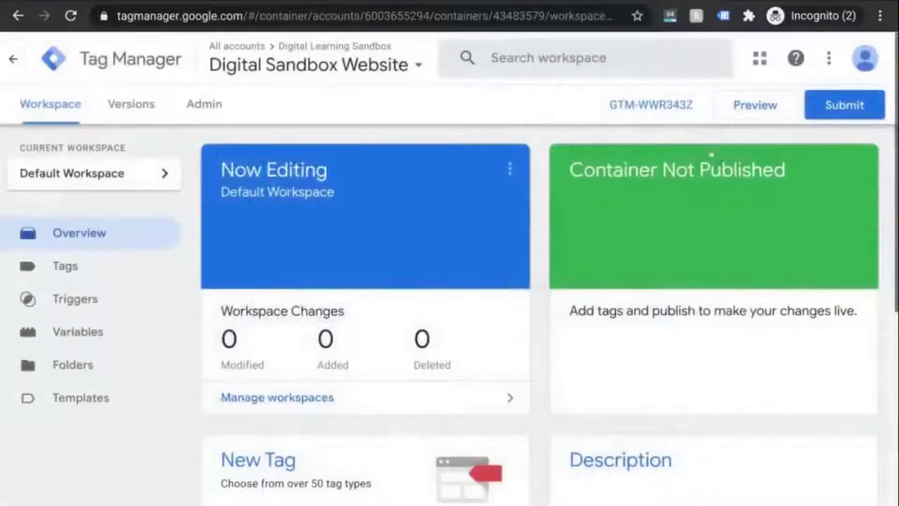
pyautogui.scroll(-2, 321, 442)
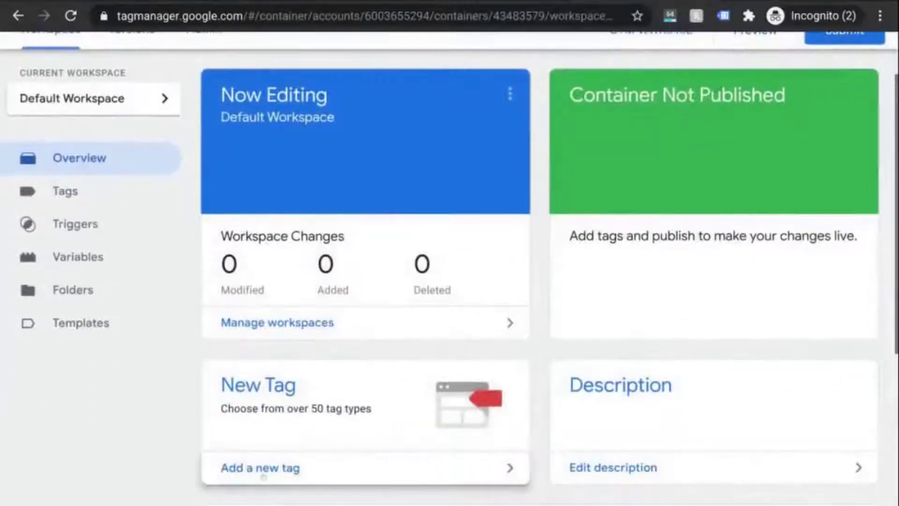
pyautogui.click(264, 468)
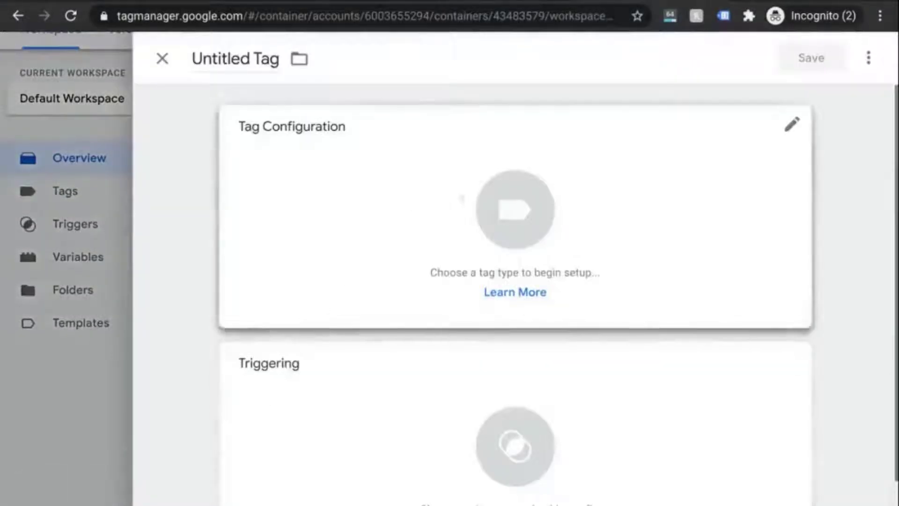
pyautogui.click(500, 193)
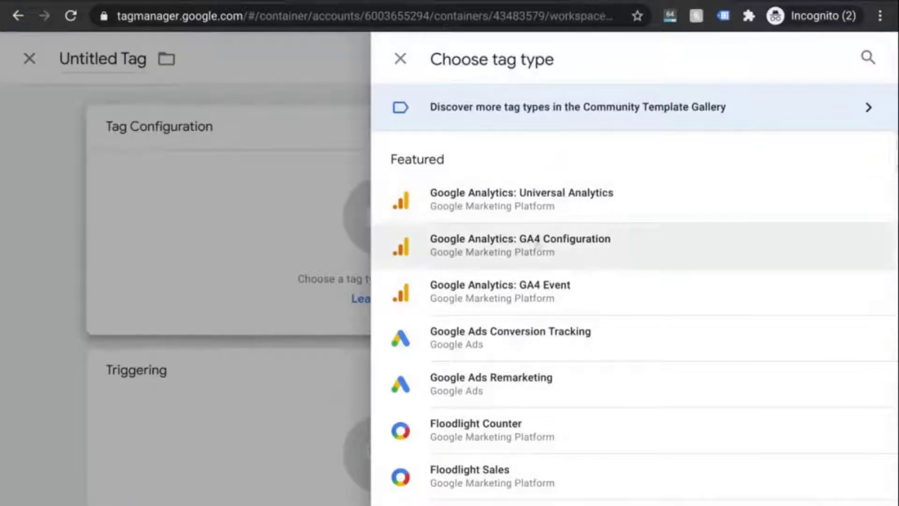
pyautogui.click(537, 243)
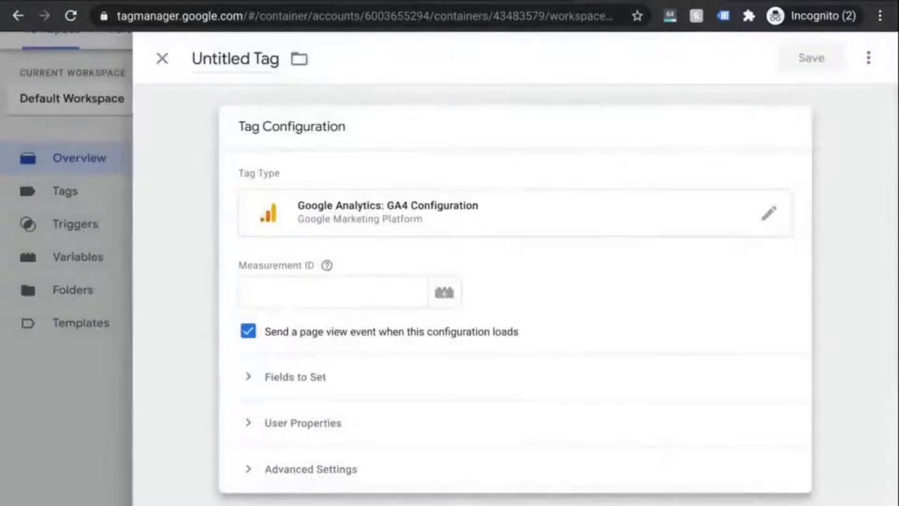
pyautogui.hotkey('alt', 'Tab')
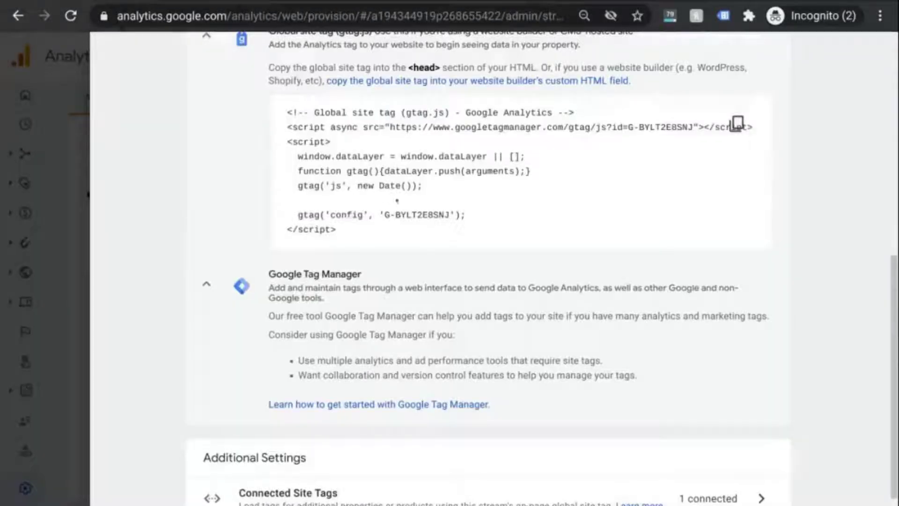
# - Show the existing on-page tag steps for Google Tag Manager and select Measurement ID G-BYLT2E8SNJ
pyautogui.scroll(3, 403, 224)
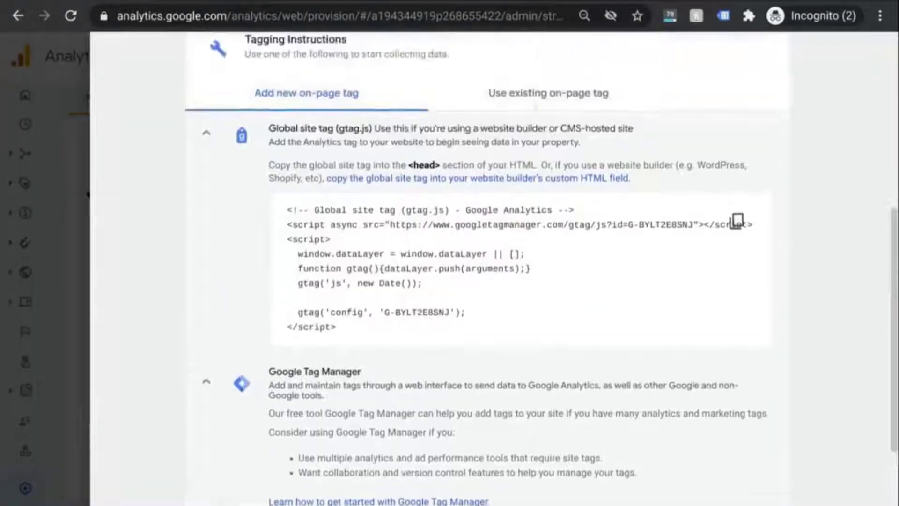
pyautogui.click(518, 99)
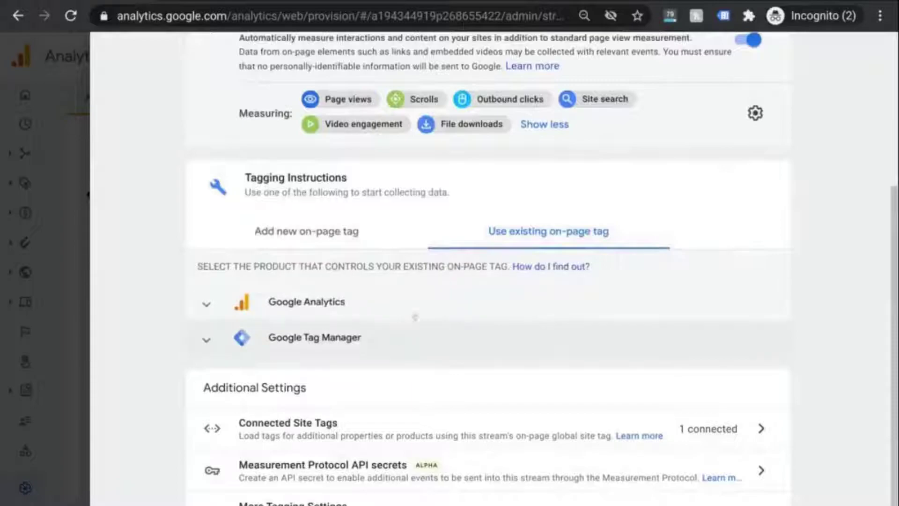
pyautogui.click(405, 336)
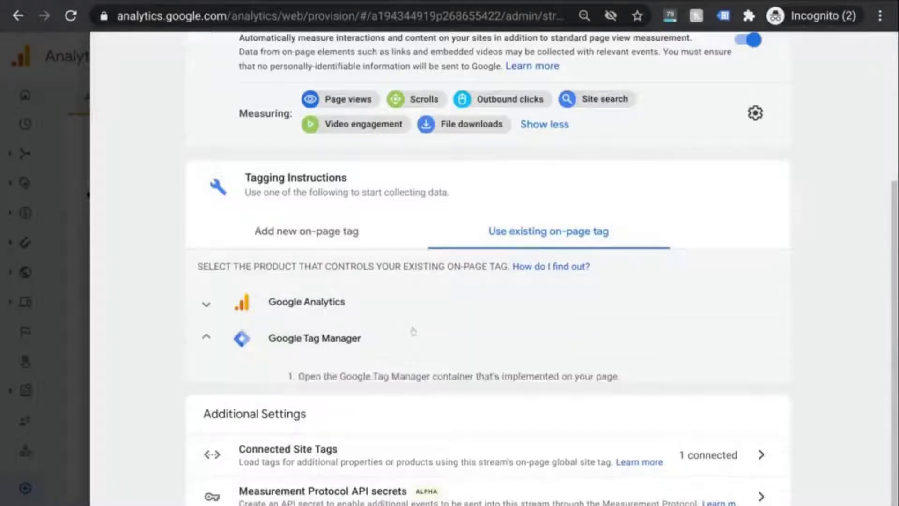
pyautogui.scroll(-1, 428, 328)
pyautogui.scroll(-1, 428, 317)
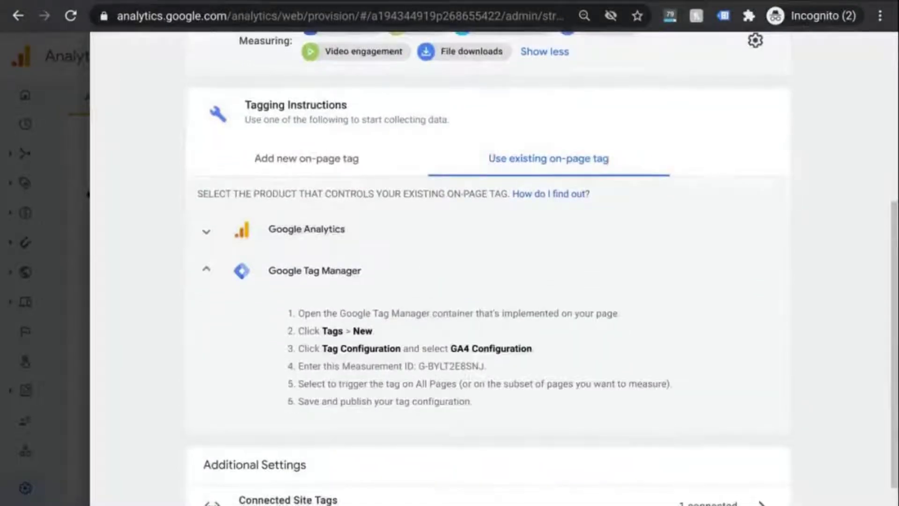
pyautogui.moveTo(418, 366); pyautogui.dragTo(482, 365)
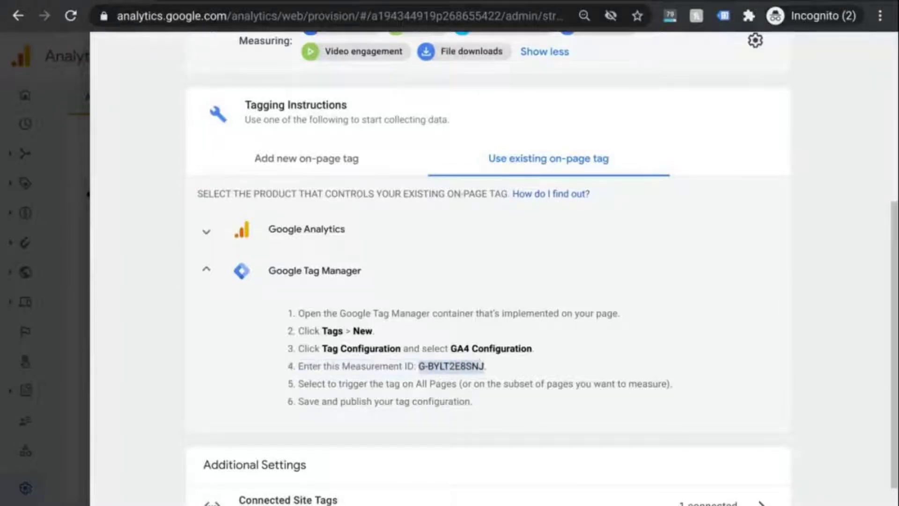
# - Paste Measurement ID G-BYLT2E8SNJ into the tag and make it fire on All Pages
pyautogui.hotkey('alt', 'Tab')
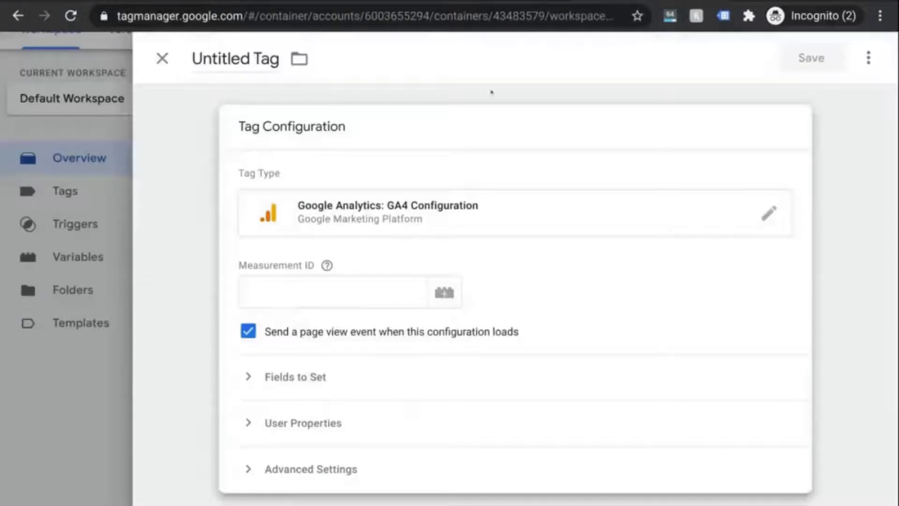
pyautogui.click(341, 289)
pyautogui.hotkey('ctrl', 'v')
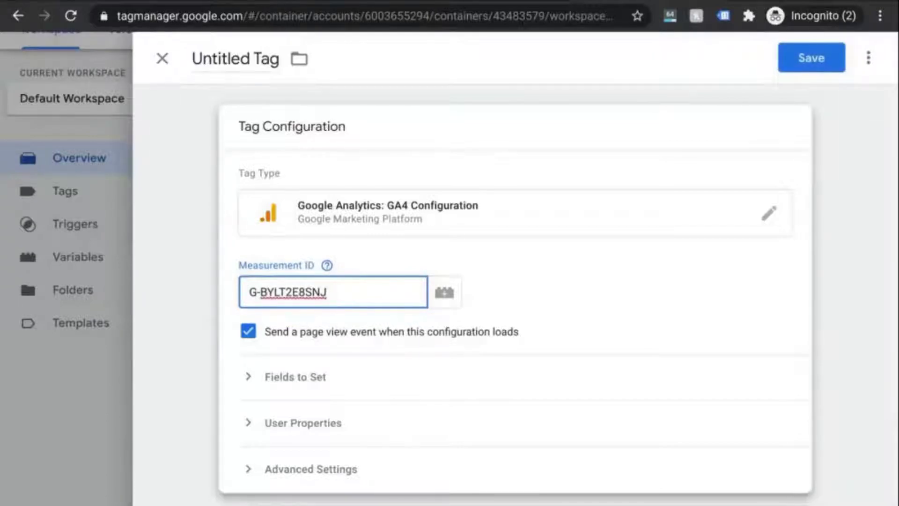
pyautogui.scroll(-1, 336, 284)
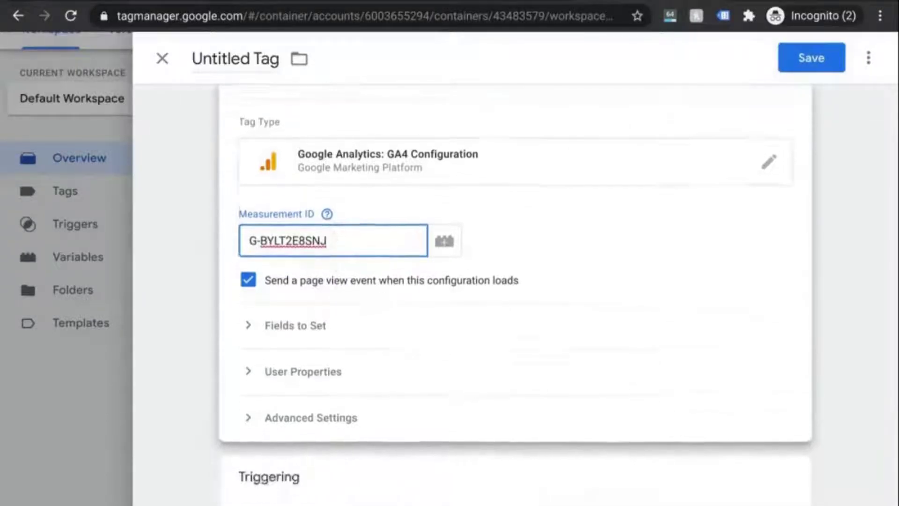
pyautogui.scroll(-4, 321, 281)
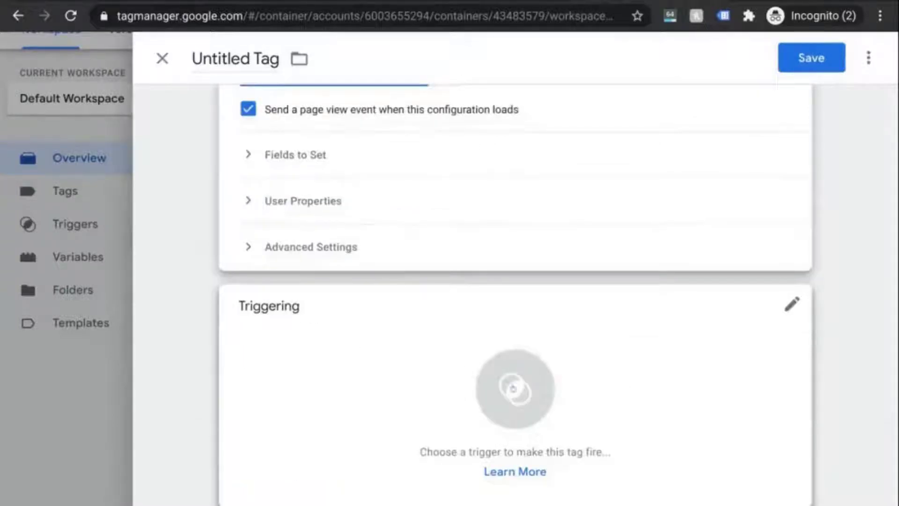
pyautogui.click(513, 389)
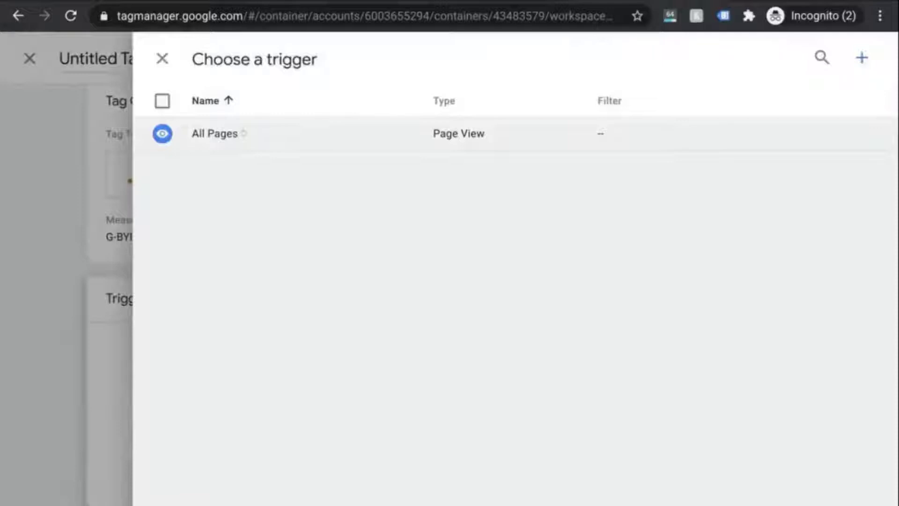
pyautogui.click(281, 133)
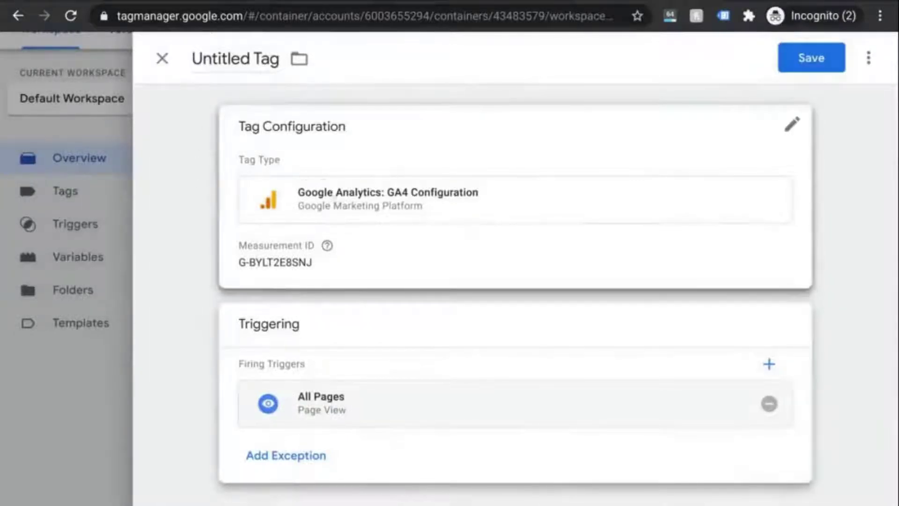
# - Rename the tag 'GA4 Configuration Tag' and save it
pyautogui.doubleClick(220, 59)
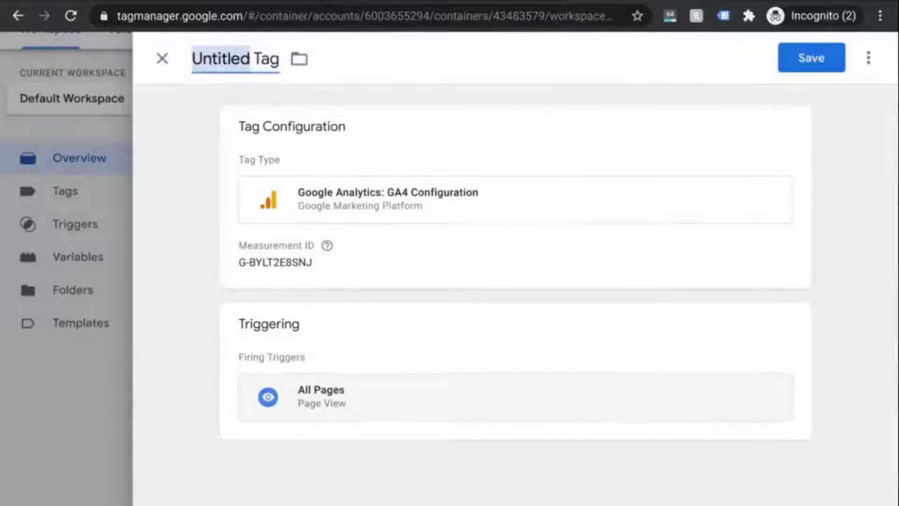
pyautogui.write('GA4 Con')
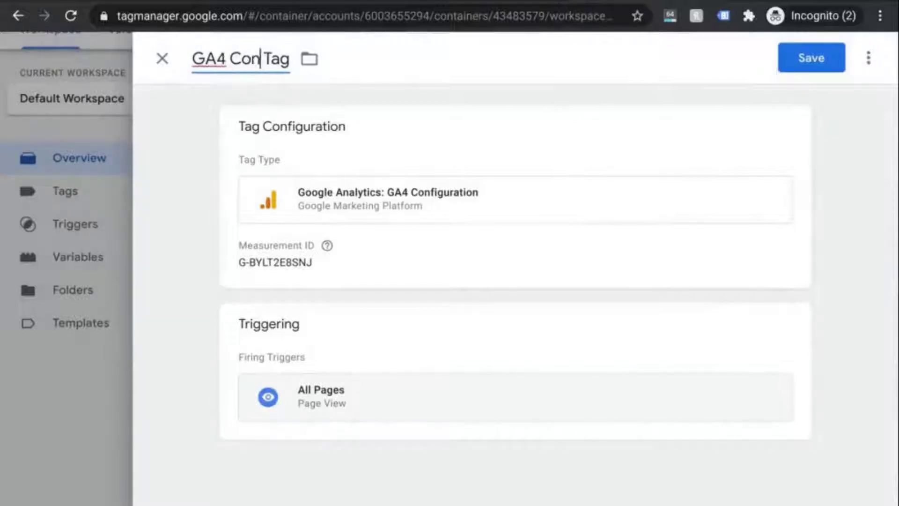
pyautogui.write('figuration')
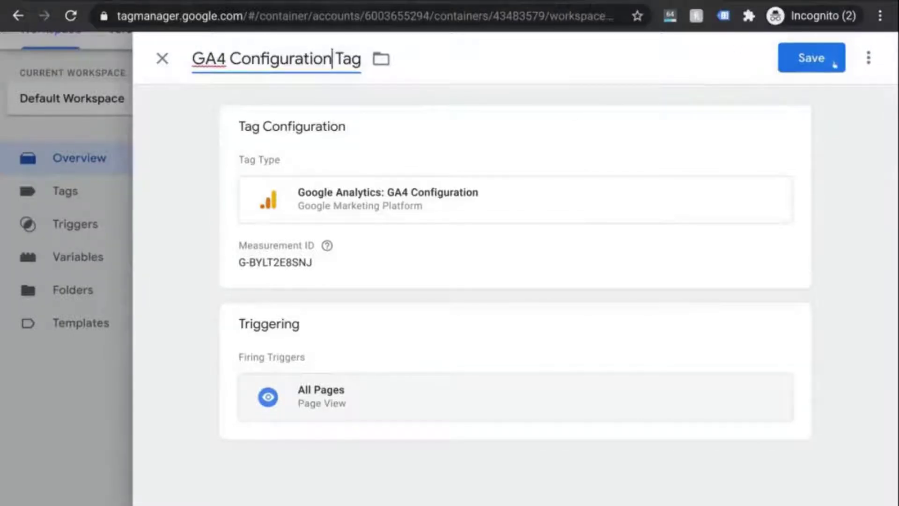
pyautogui.click(834, 64)
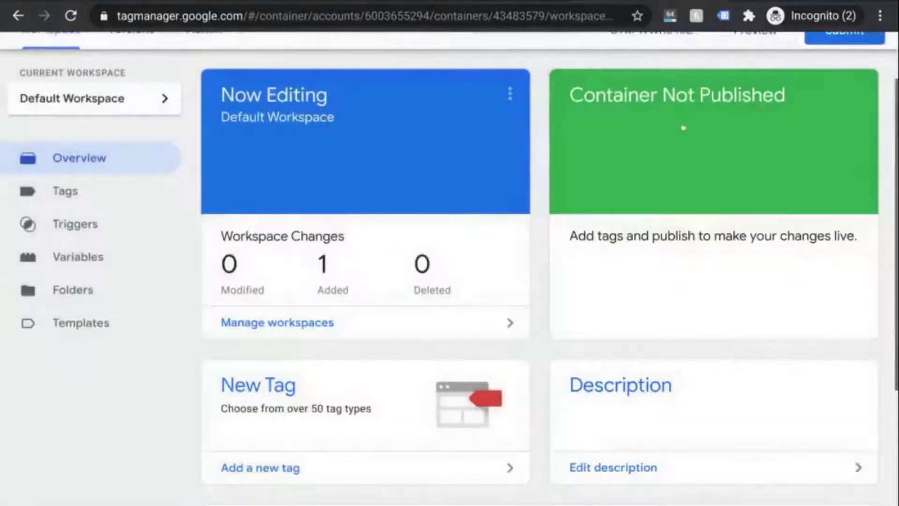
# - Publish an empty Version 1 of the container and proceed into preview mode
pyautogui.scroll(2, 683, 127)
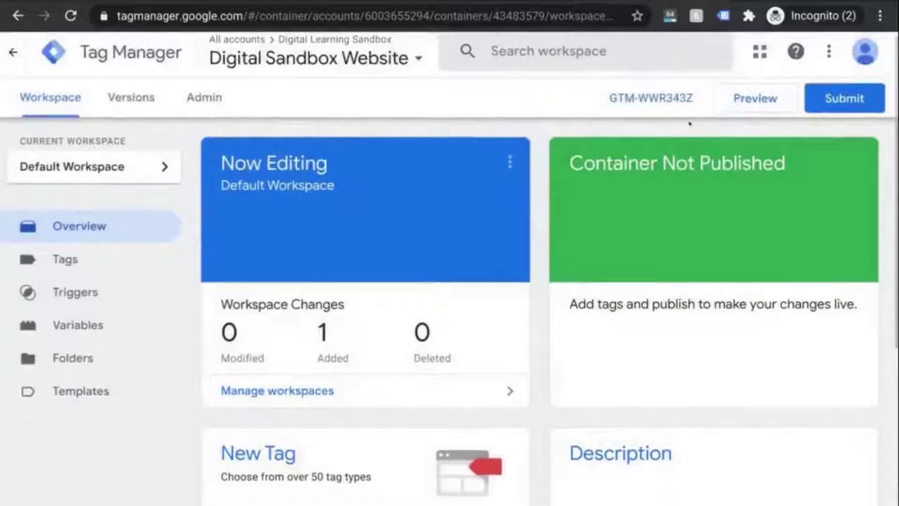
pyautogui.click(754, 99)
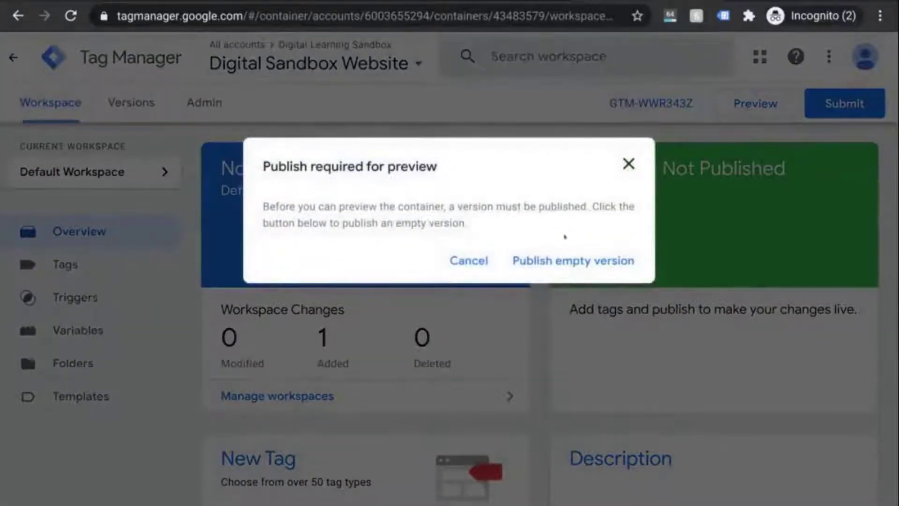
pyautogui.click(551, 262)
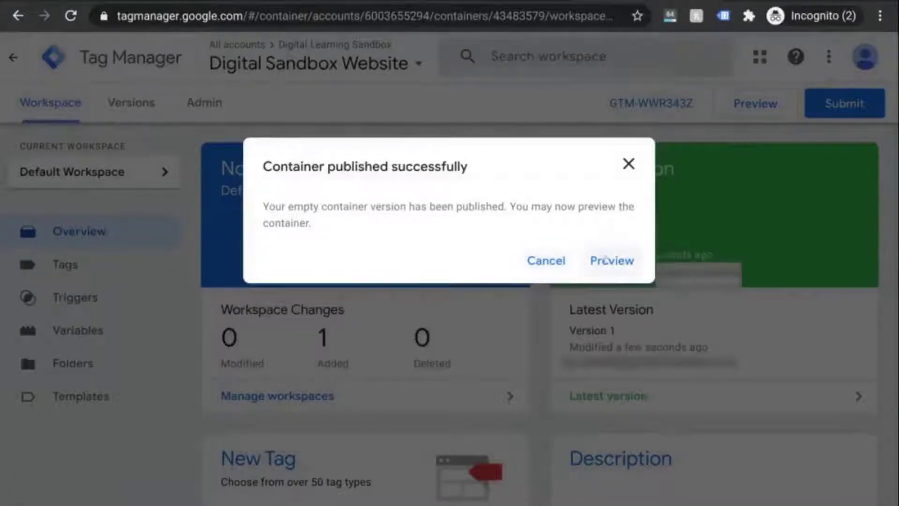
pyautogui.click(605, 260)
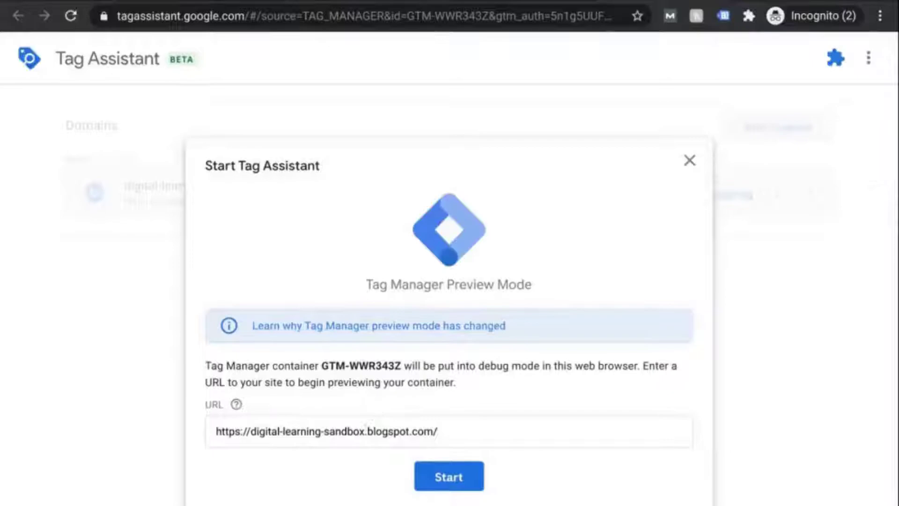
# - Debug digital-learning-sandbox.blogspot.com in Tag Assistant and confirm GA4 Configuration Tag fired once
pyautogui.click(368, 431)
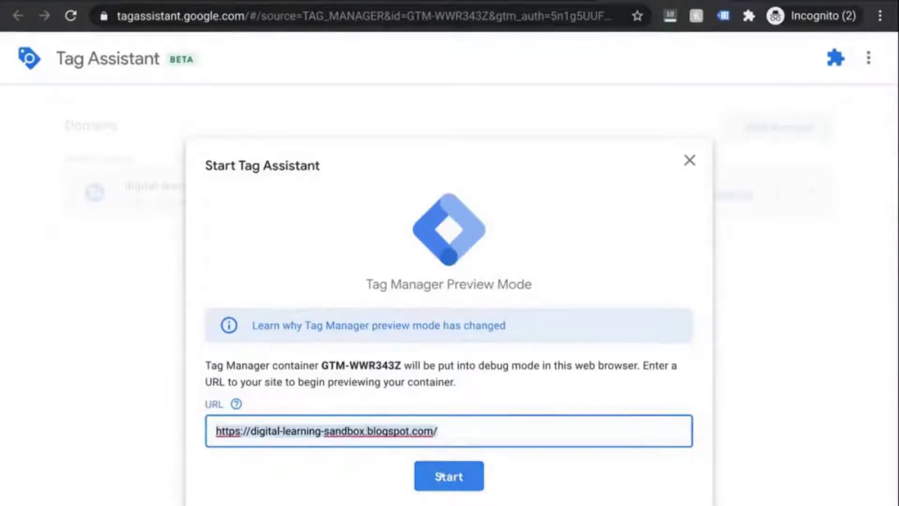
pyautogui.click(439, 476)
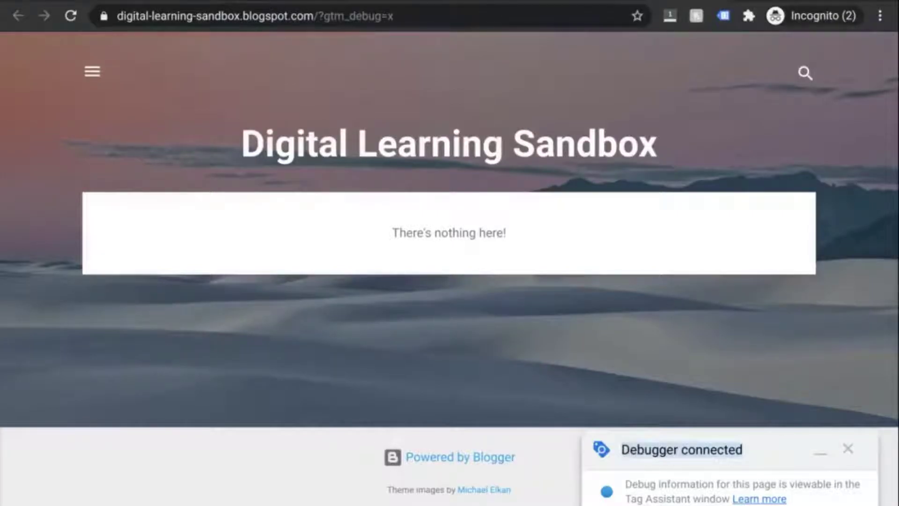
pyautogui.hotkey('alt', 'Tab')
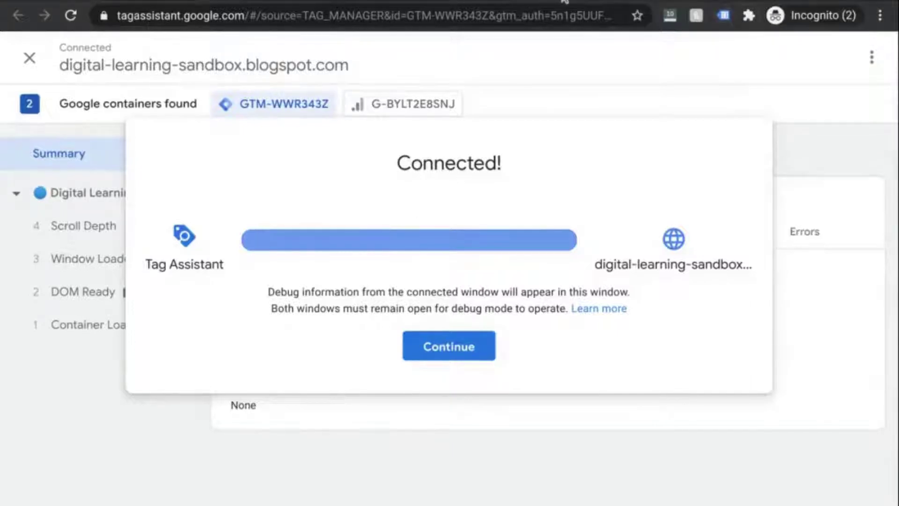
pyautogui.click(449, 347)
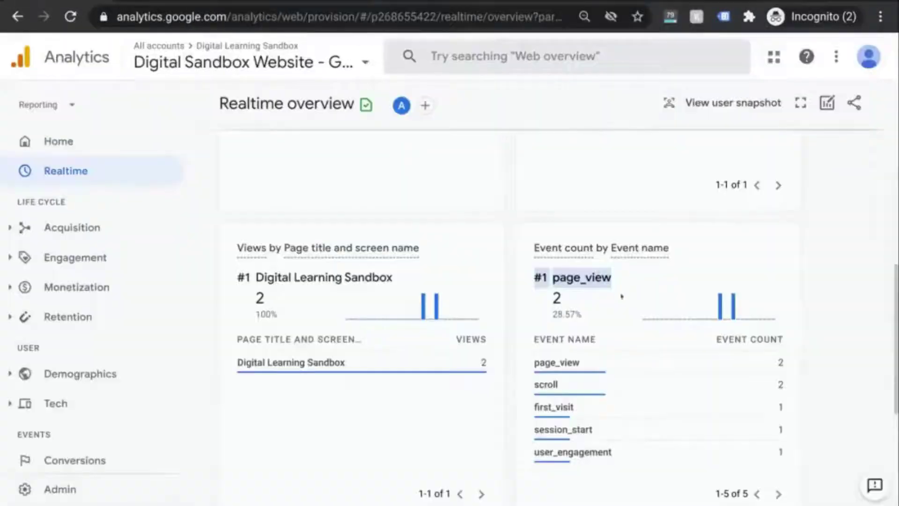
# - Go to Admin > Data Streams, close the web stream details, and open the account chooser
pyautogui.scroll(-1, 618, 293)
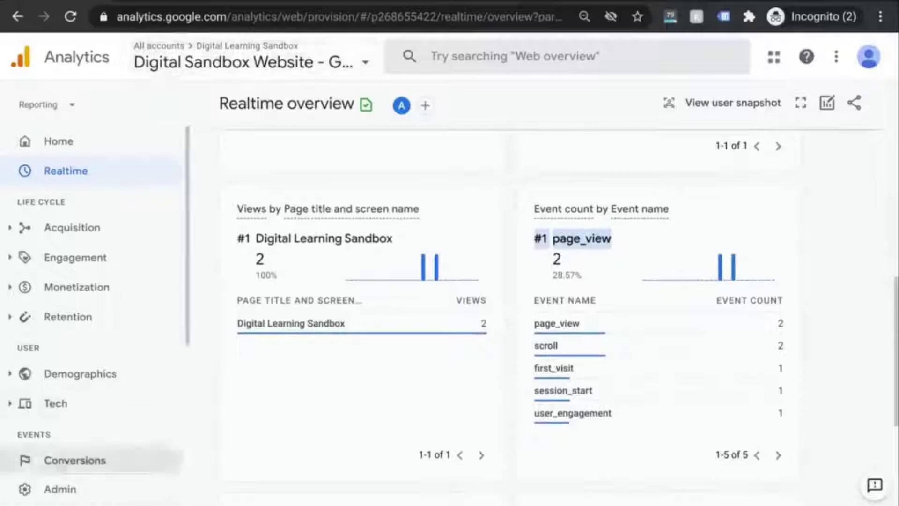
pyautogui.click(54, 488)
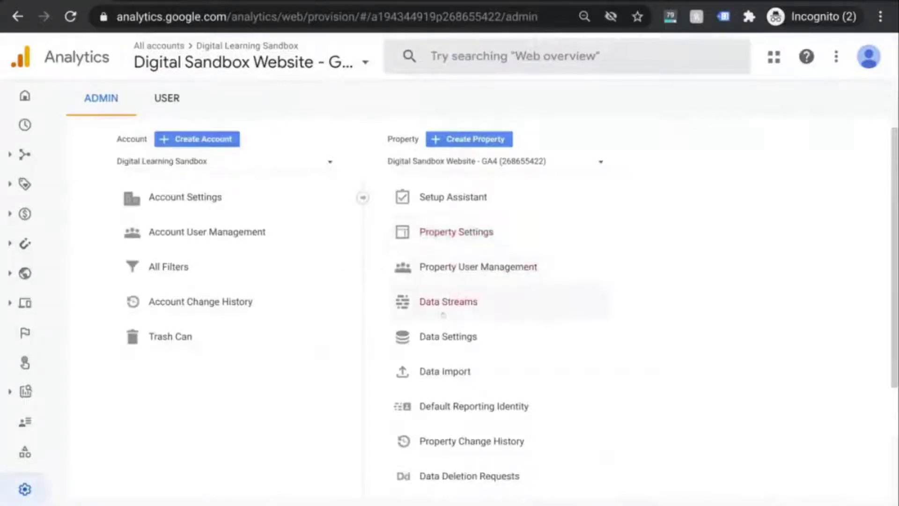
pyautogui.click(446, 298)
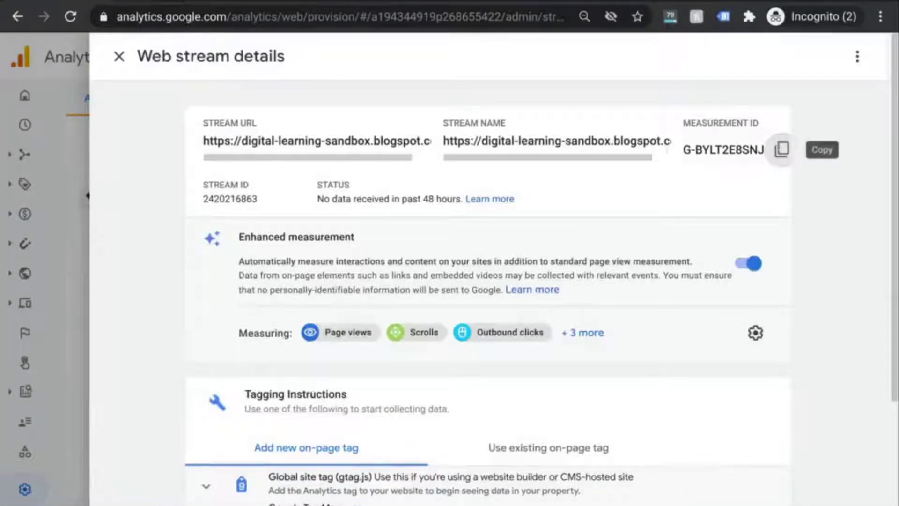
pyautogui.click(119, 56)
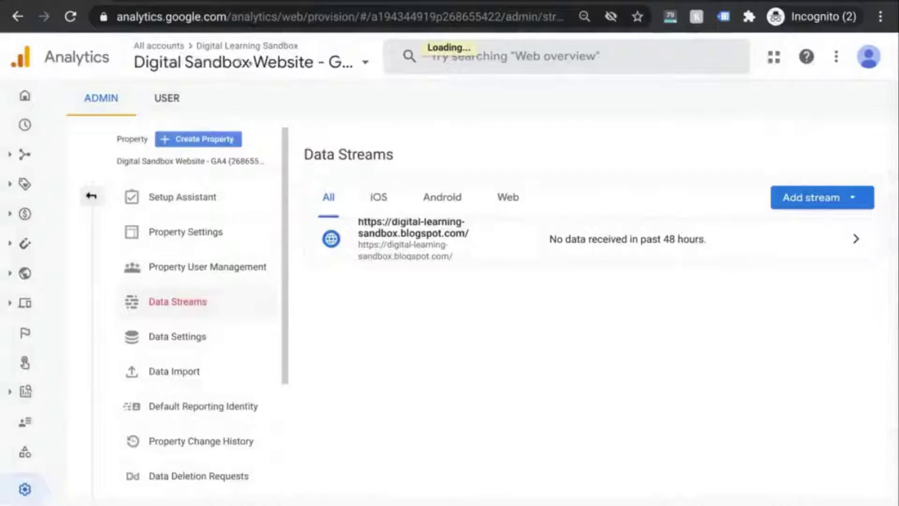
pyautogui.click(249, 63)
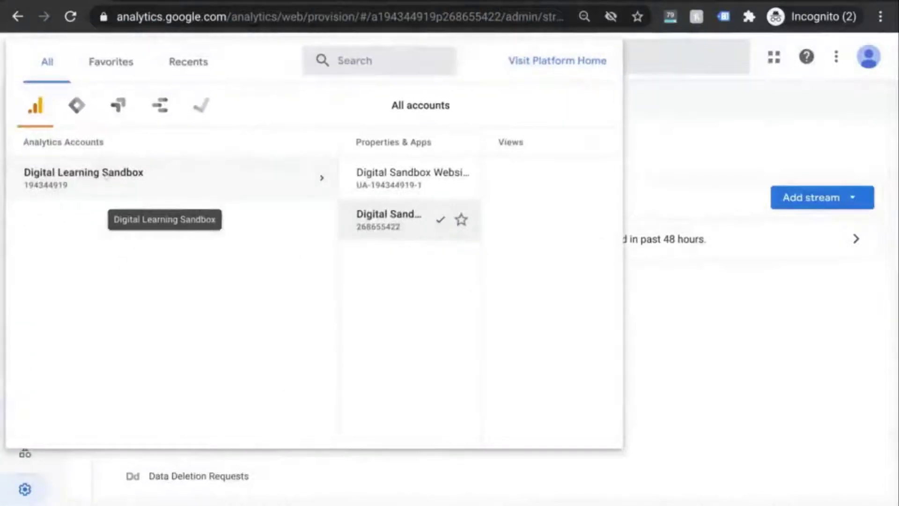
# - Switch to the UA Digital Sandbox Website property's All Web Site Data view
pyautogui.moveTo(375, 178)
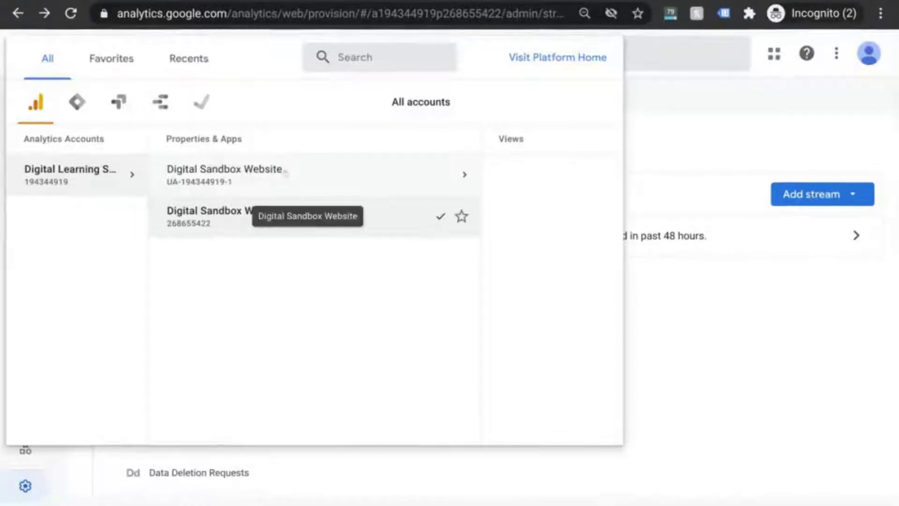
pyautogui.click(358, 179)
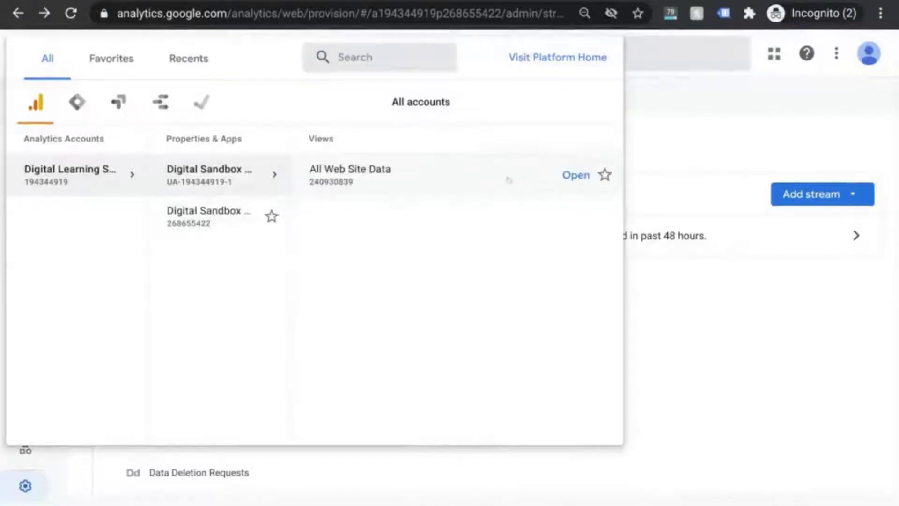
pyautogui.click(507, 177)
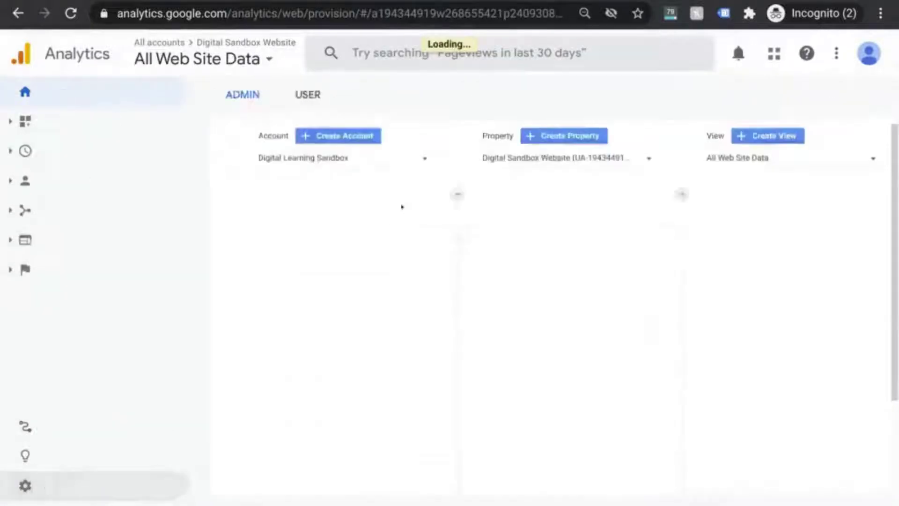
# - Open Tracking Info > Tracking Code and its Connected Site Tags panel
pyautogui.click(420, 347)
pyautogui.click(436, 371)
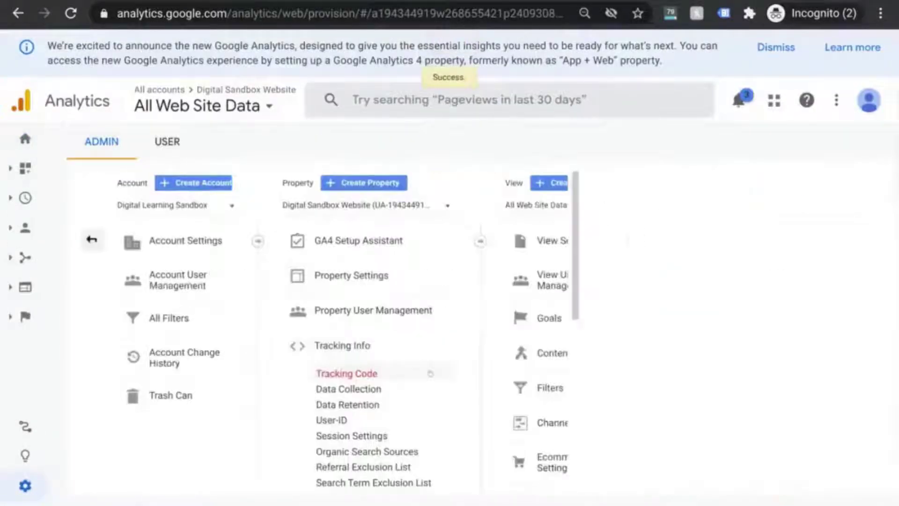
pyautogui.scroll(-6, 436, 369)
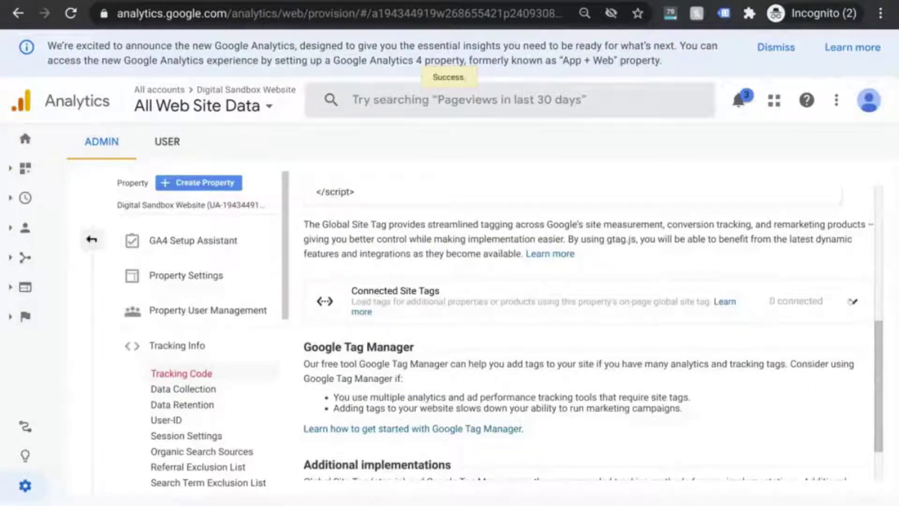
pyautogui.click(852, 302)
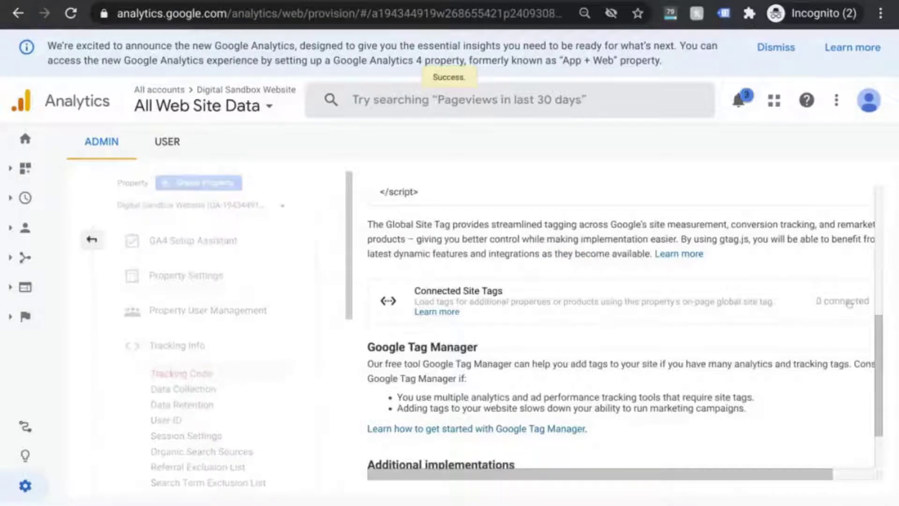
# - Connect GA4 tag G-BYLT2E8SNJ to the UA property as a connected site tag
pyautogui.click(256, 354)
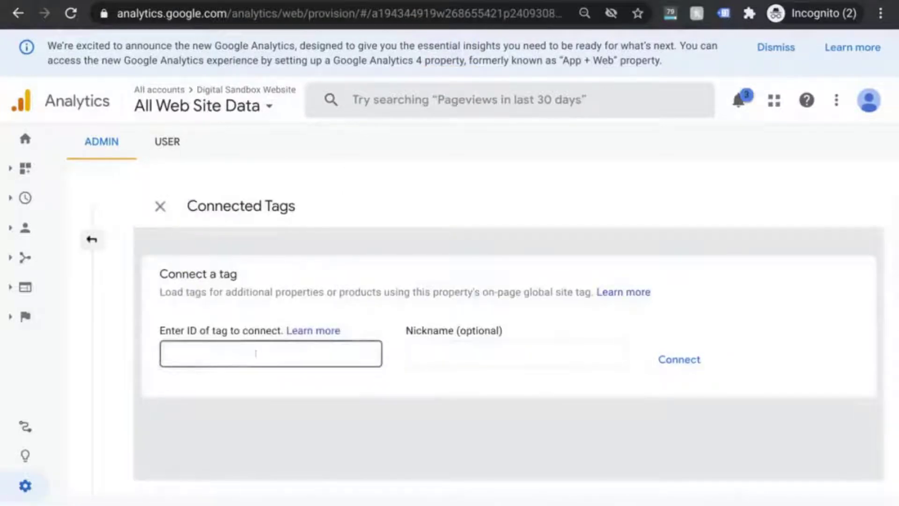
pyautogui.write('G-BYLT2E8SNJ')
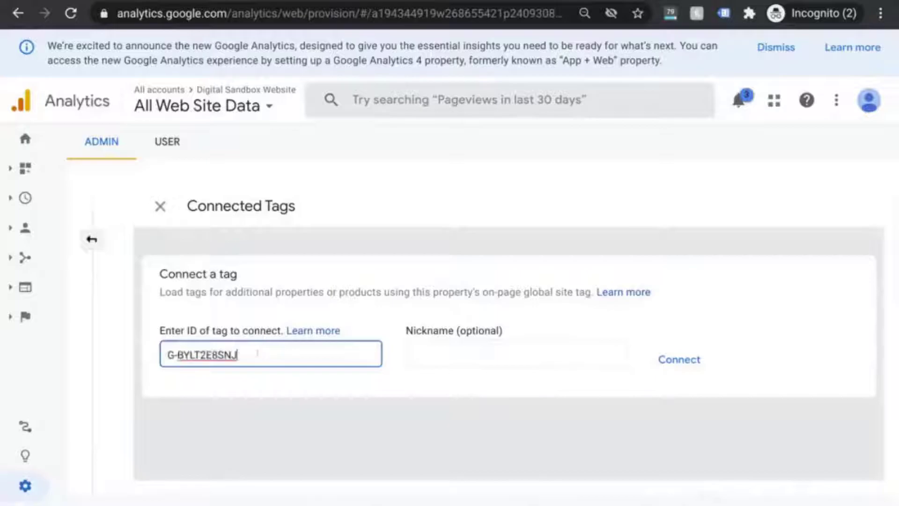
pyautogui.click(681, 360)
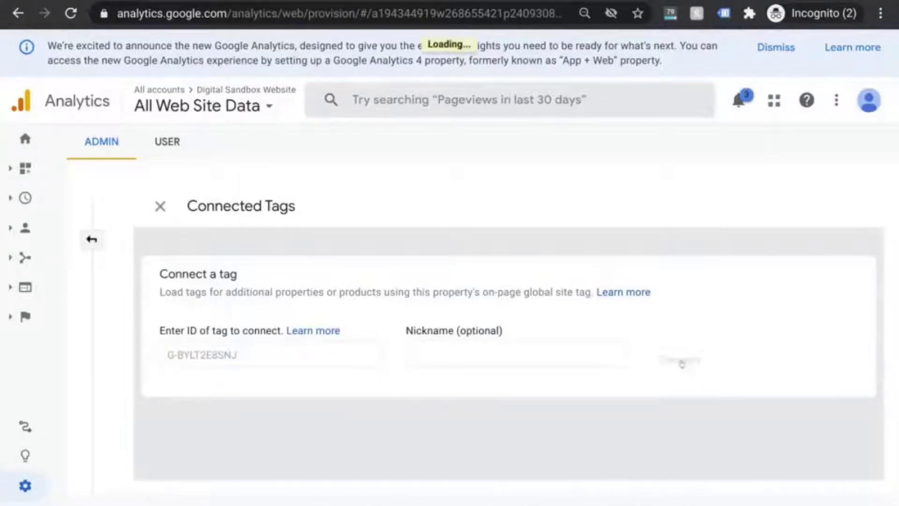
pyautogui.scroll(-1, 678, 315)
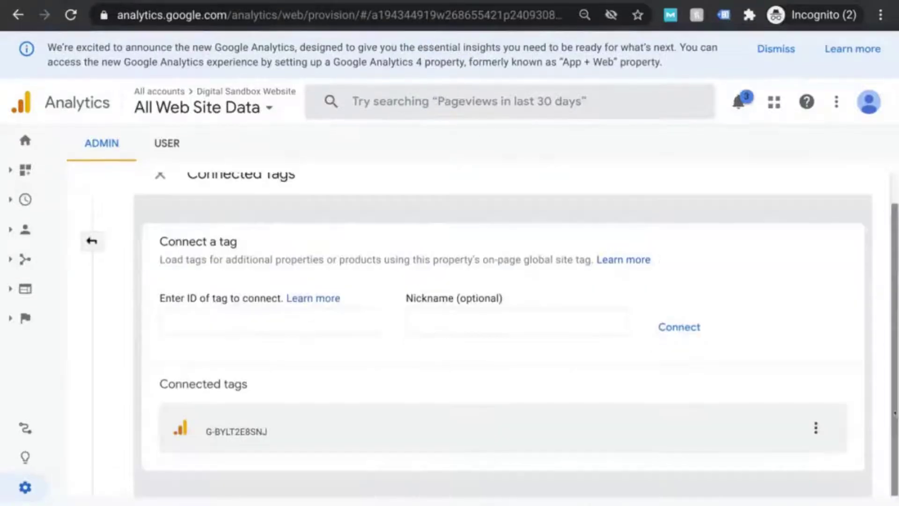
pyautogui.click(614, 317)
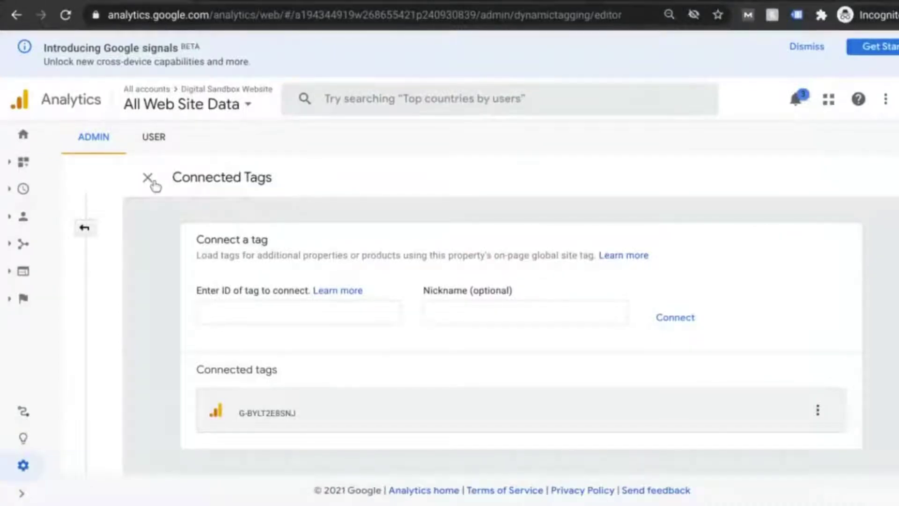
# - Close the connected tags panel and copy the UA property's Tracking ID
pyautogui.click(148, 179)
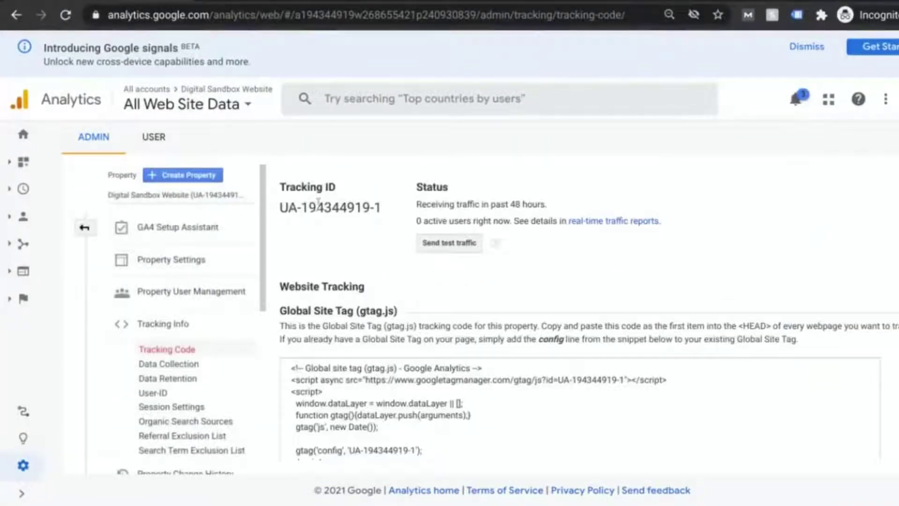
pyautogui.tripleClick(318, 205)
pyautogui.rightClick(320, 213)
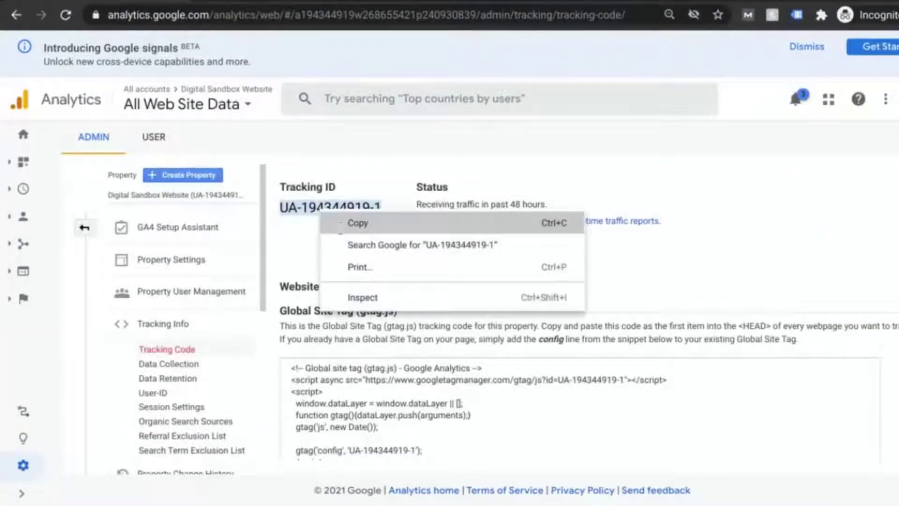
pyautogui.click(340, 224)
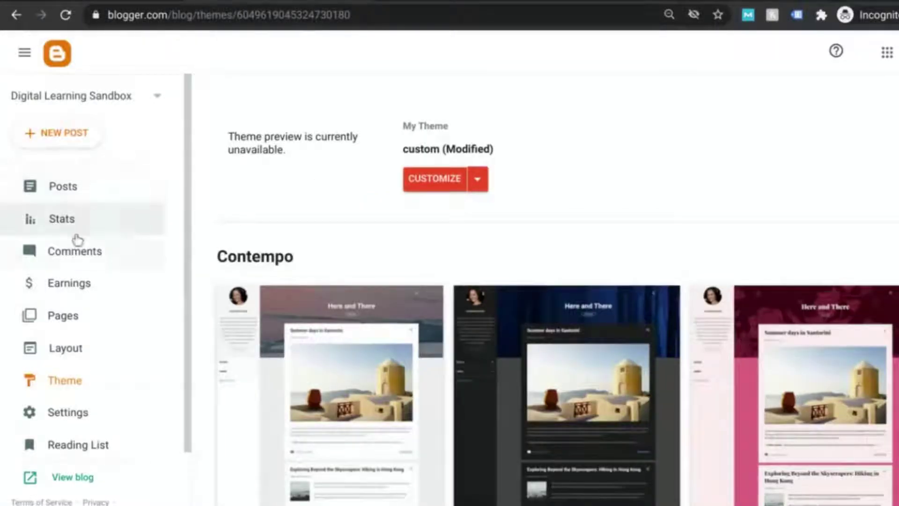
pyautogui.scroll(-2, 78, 239)
pyautogui.click(77, 357)
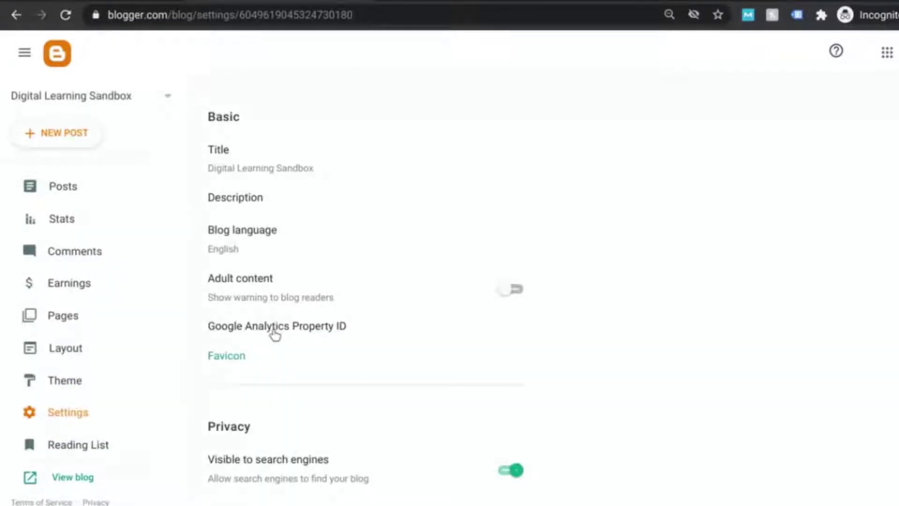
pyautogui.click(275, 334)
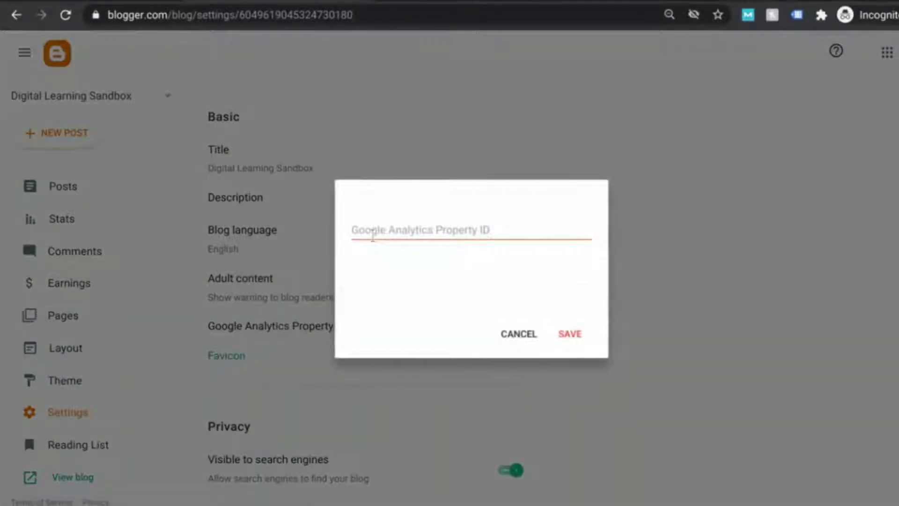
pyautogui.click(372, 232)
pyautogui.hotkey('ctrl', 'v')
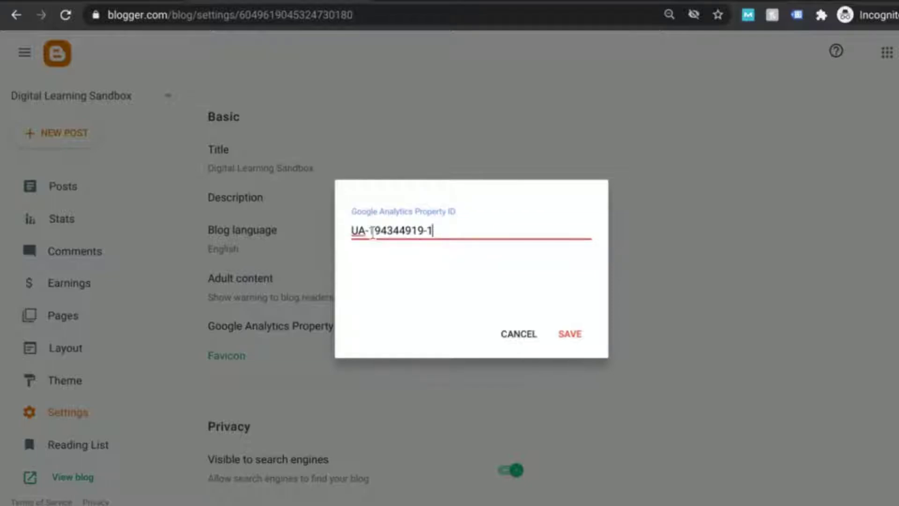
pyautogui.click(563, 334)
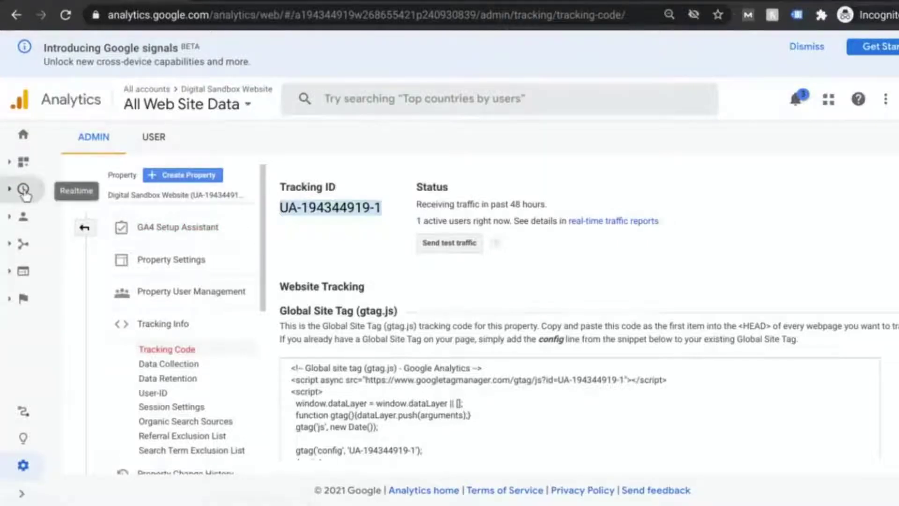
# - Check the UA Realtime Overview, then switch to the Digital Sandbox Website - GA4 property
pyautogui.click(24, 193)
pyautogui.click(70, 243)
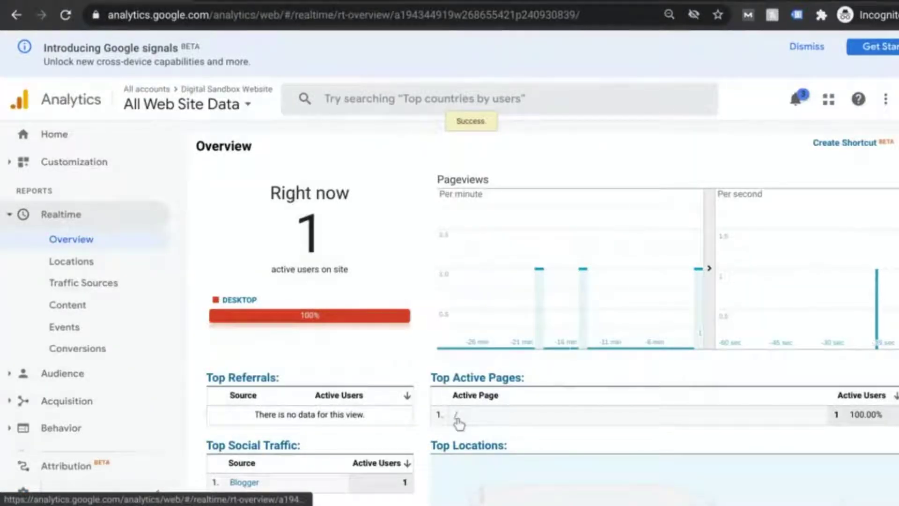
pyautogui.click(218, 99)
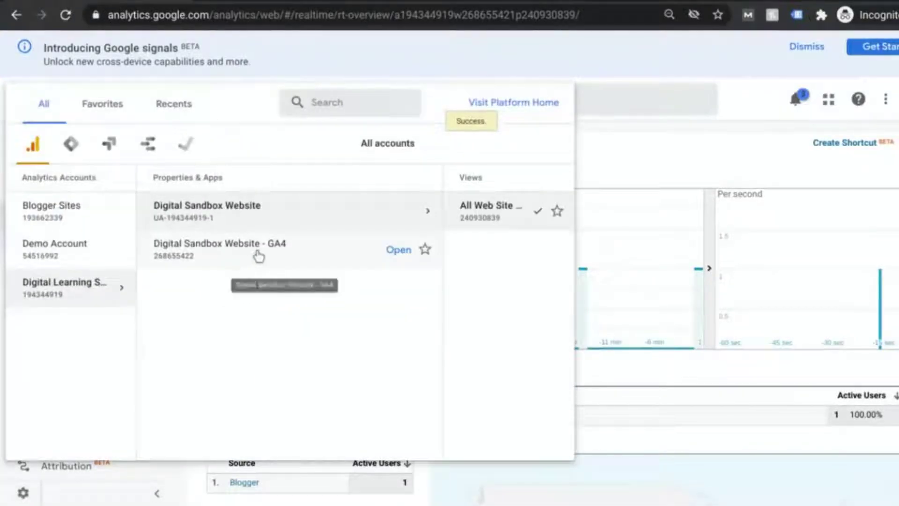
pyautogui.click(260, 256)
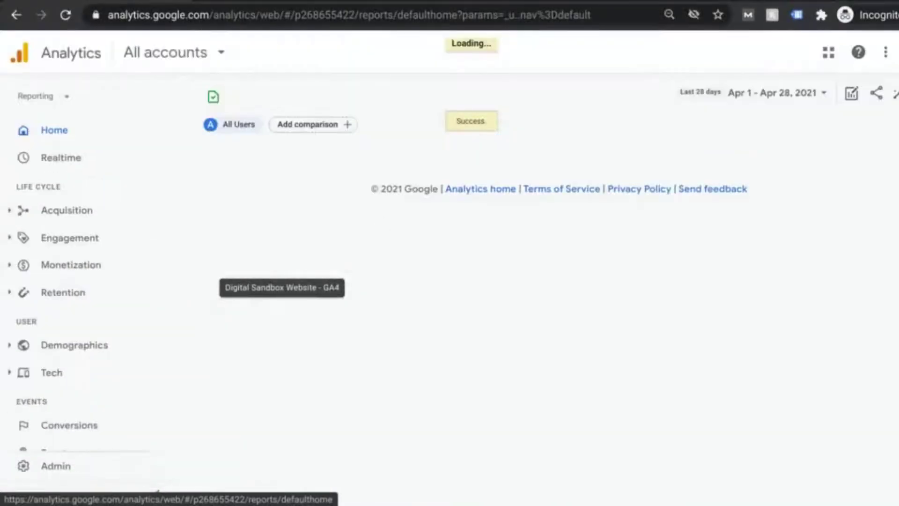
# - Open the GA4 Realtime report and check it shows 1 user and 3 page_view events
pyautogui.click(60, 159)
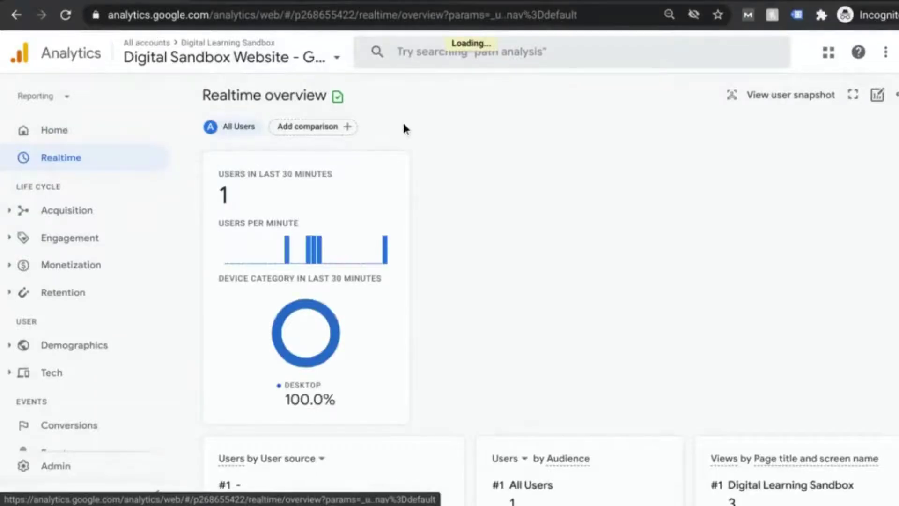
pyautogui.moveTo(387, 258)
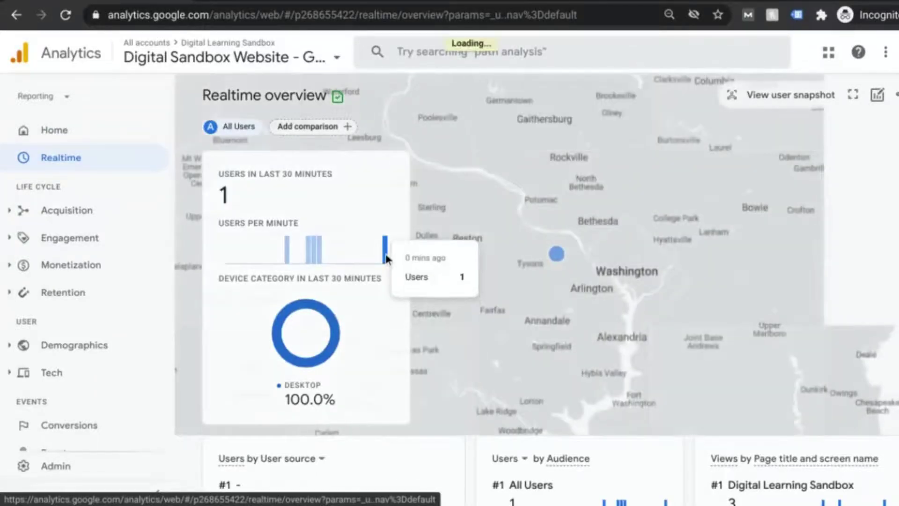
pyautogui.scroll(-7, 469, 287)
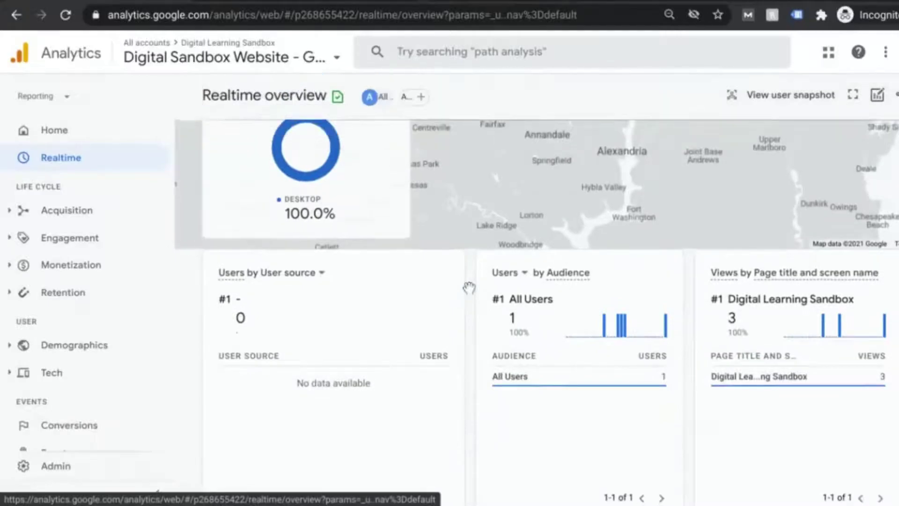
pyautogui.scroll(-4, 469, 287)
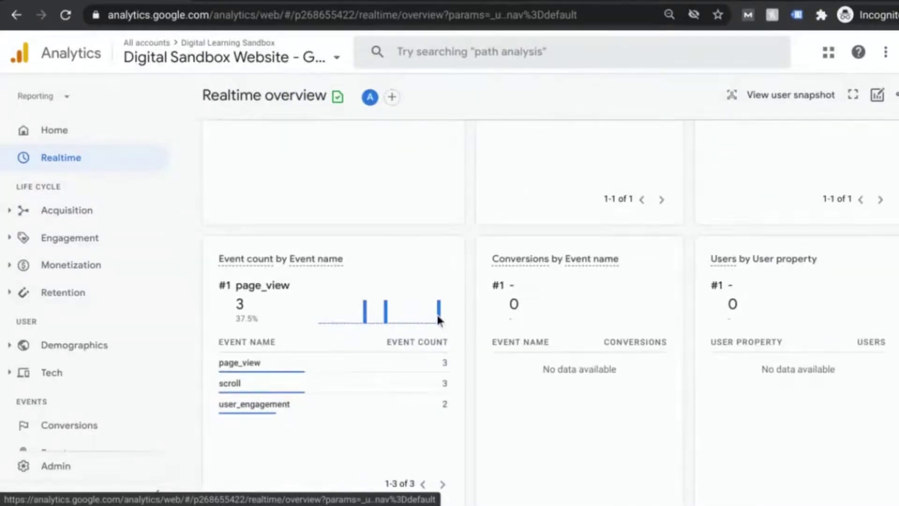
pyautogui.scroll(1, 503, 317)
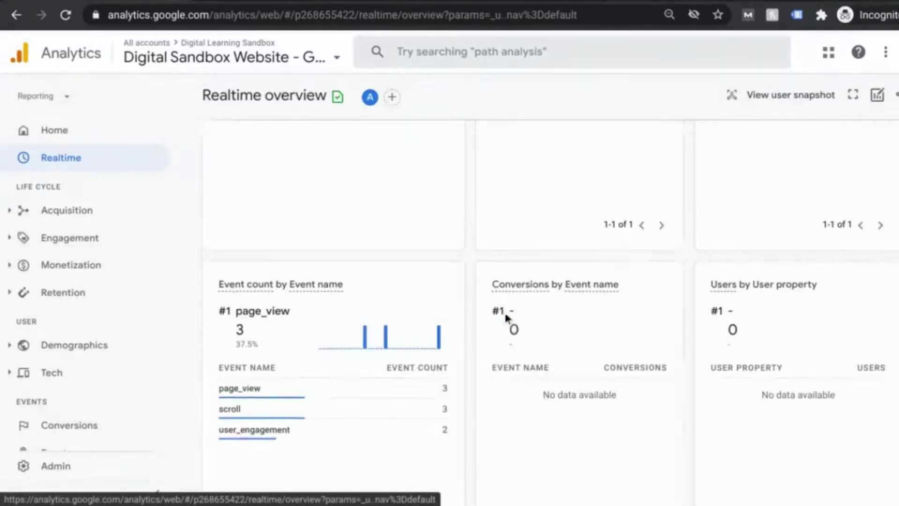
pyautogui.scroll(10, 505, 311)
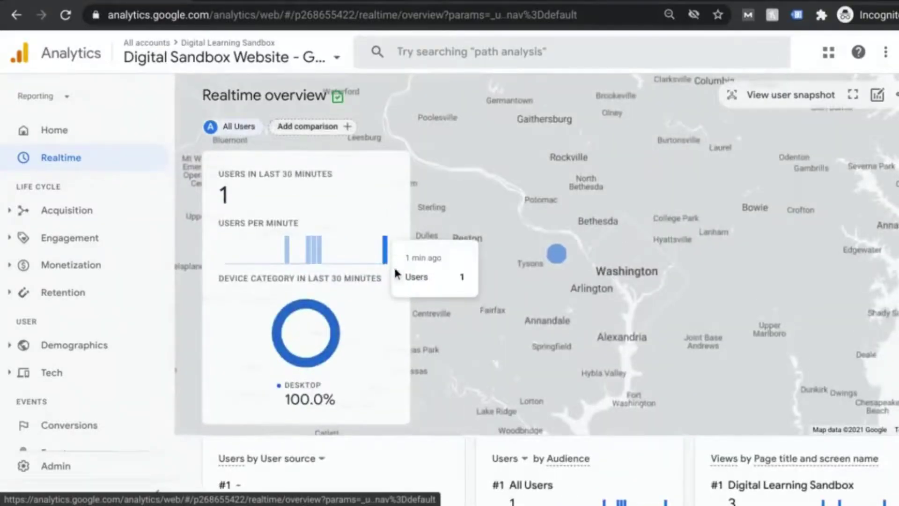
pyautogui.scroll(-8, 412, 300)
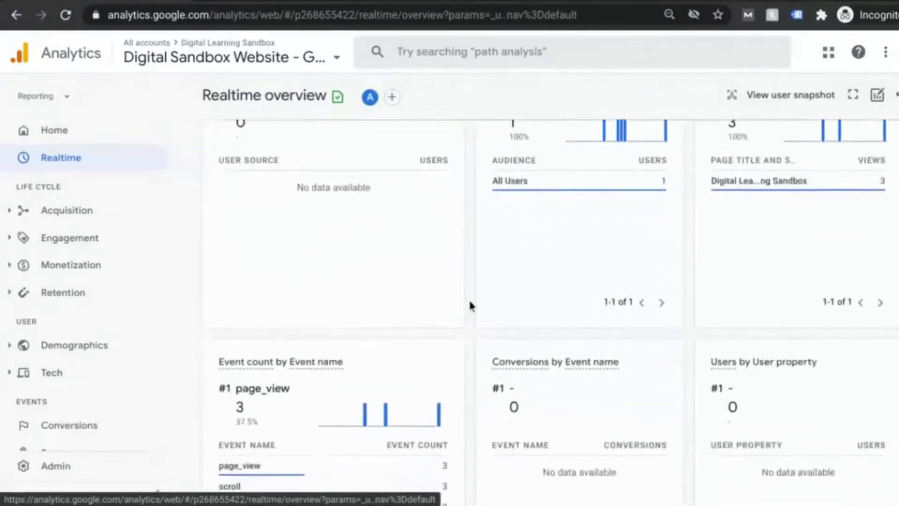